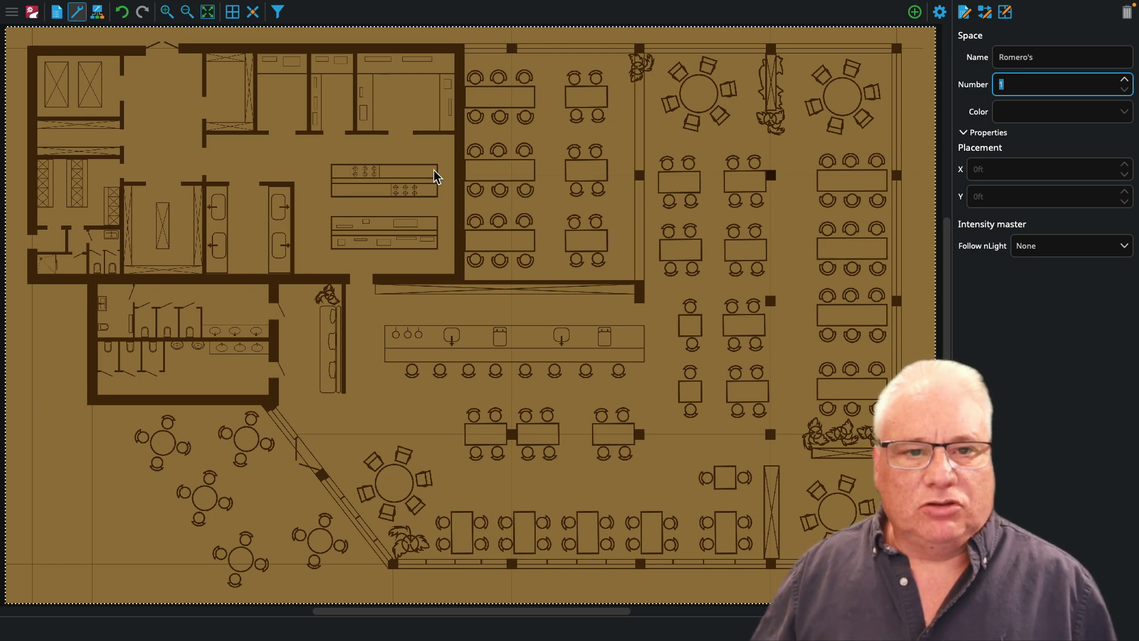
- Turn on the display of fixtures on the restaurant floor plan
scroll(292, 95, "right", 1)
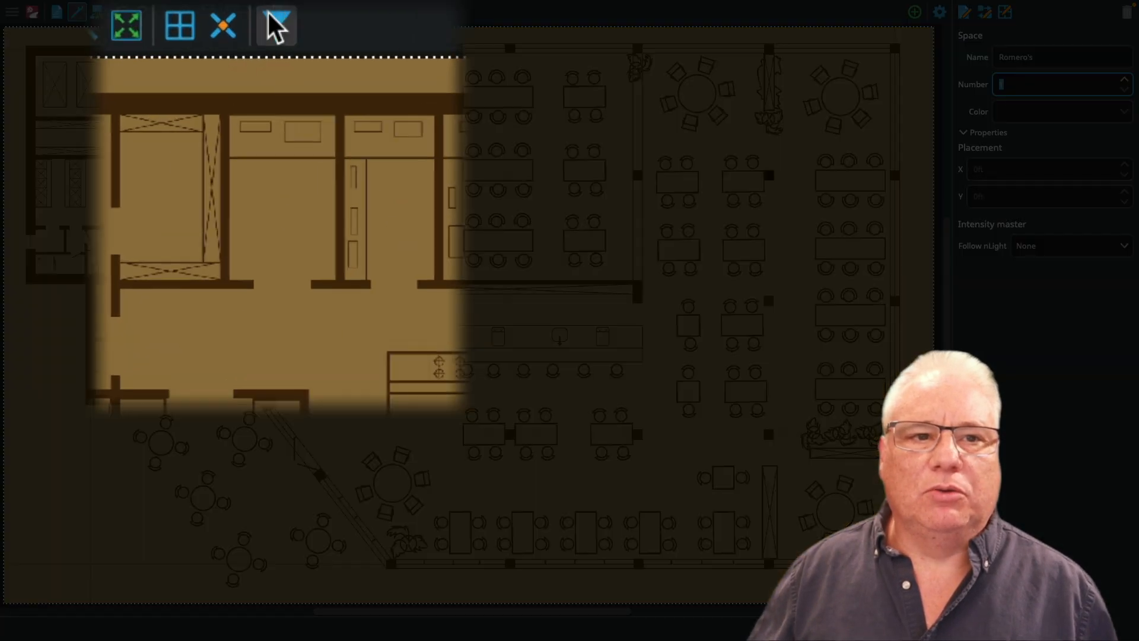
left_click(277, 12)
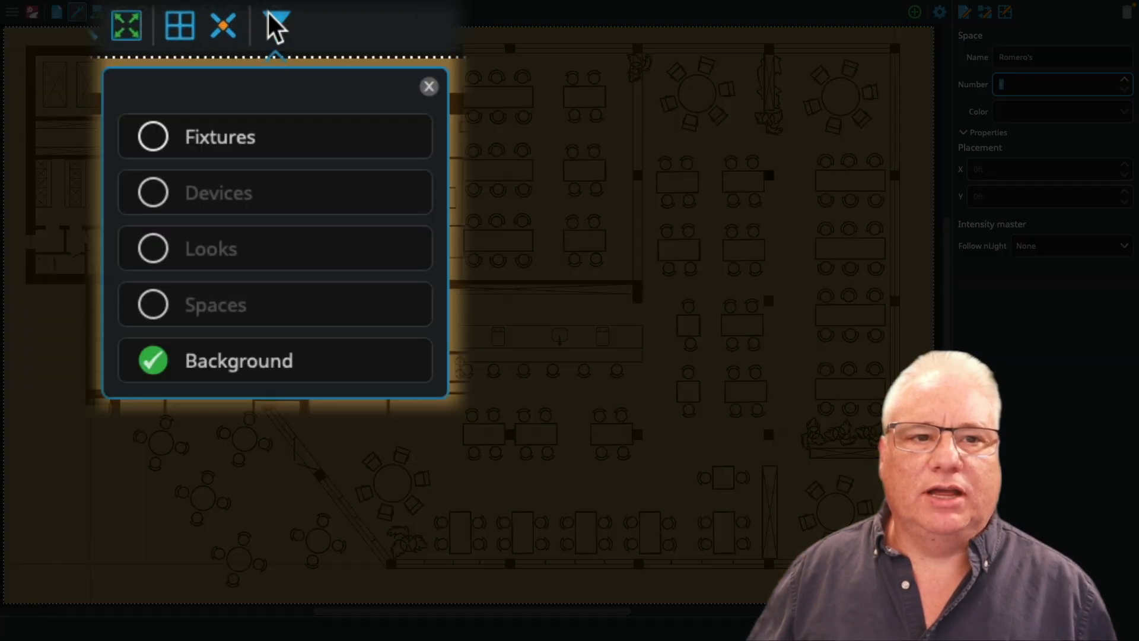
left_click(153, 137)
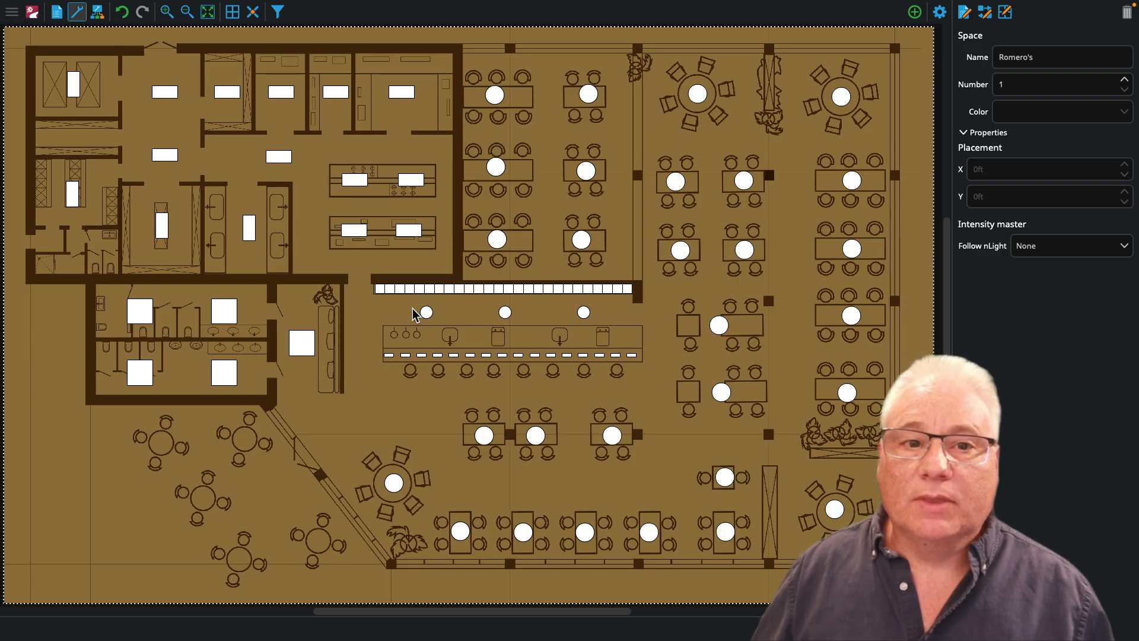
- Place a new static look outside the building near the plan's lower-left patio and set its fixtures to full intensity, 255
left_click(914, 13)
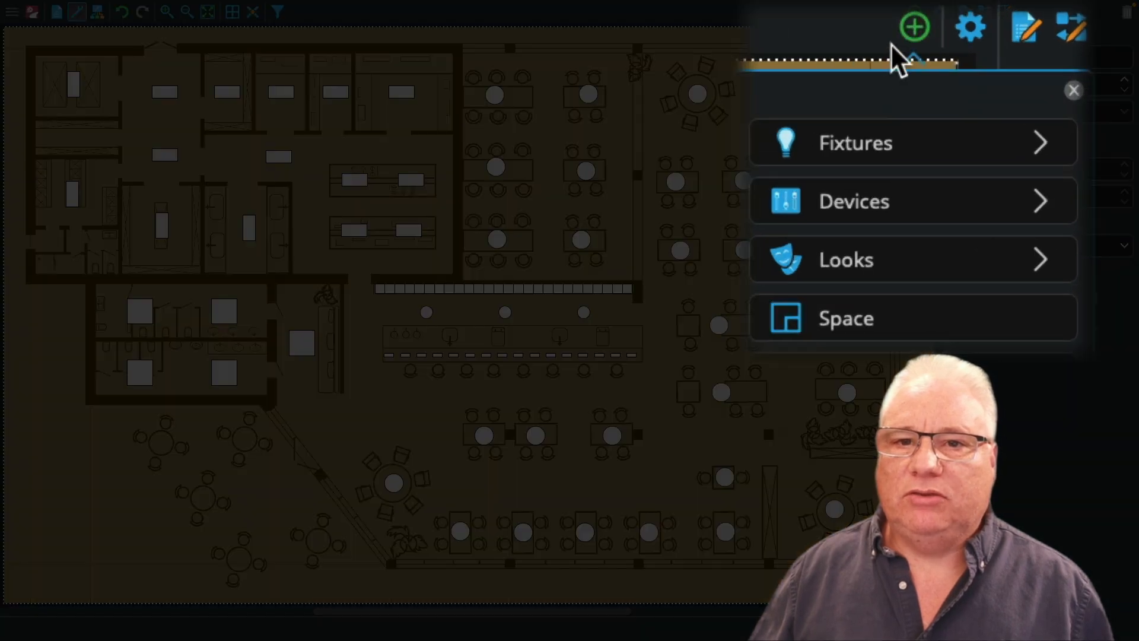
left_click(842, 259)
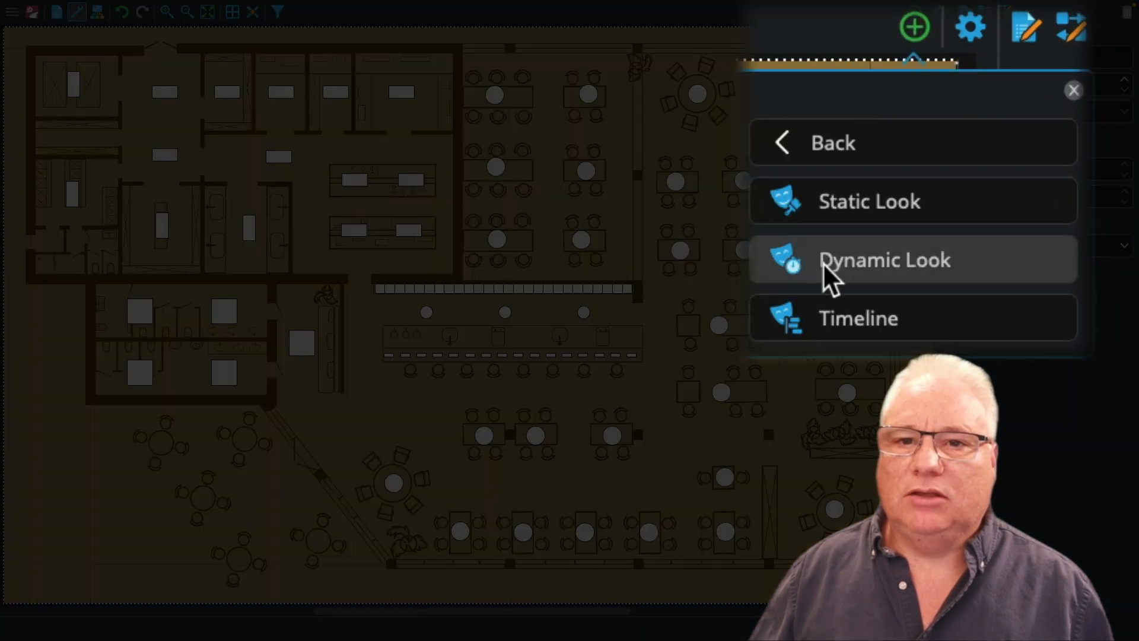
left_click(846, 211)
left_click(46, 489)
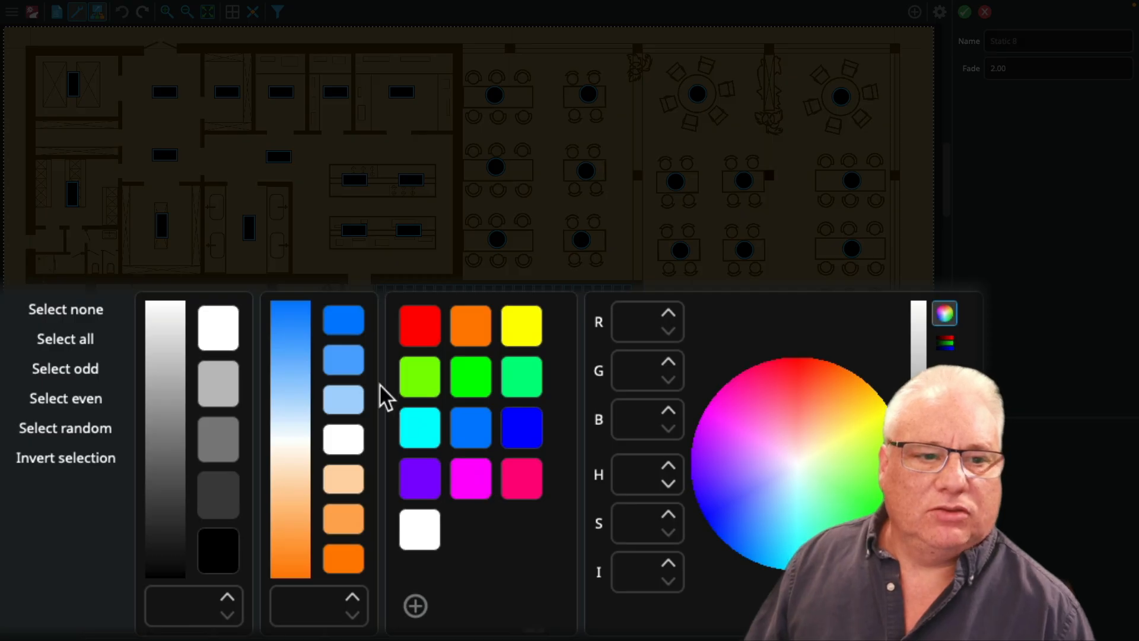
left_click(222, 325)
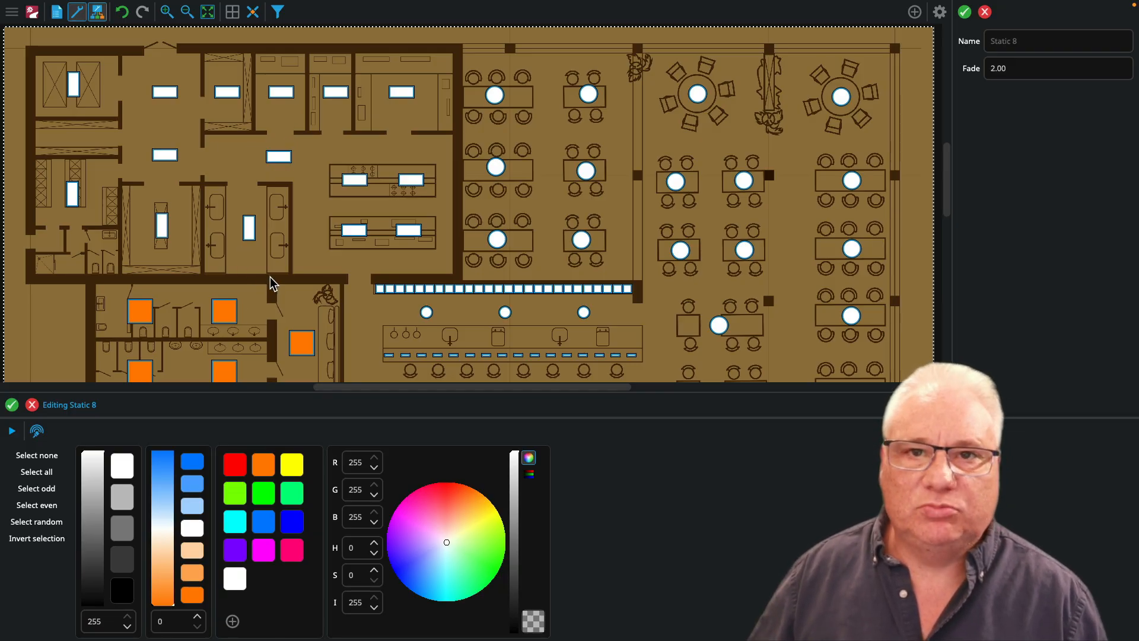
- Set the look's tunable white fixtures to a color temperature value of 171 and its color fixtures to cyan
left_click(186, 506)
left_click(198, 395)
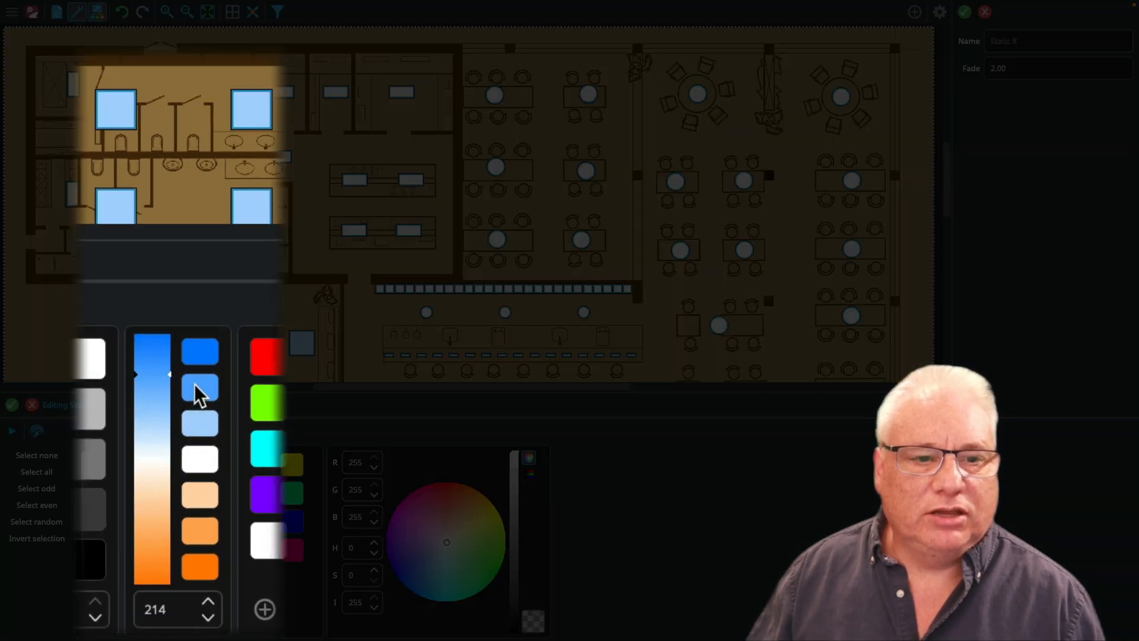
left_click(192, 433)
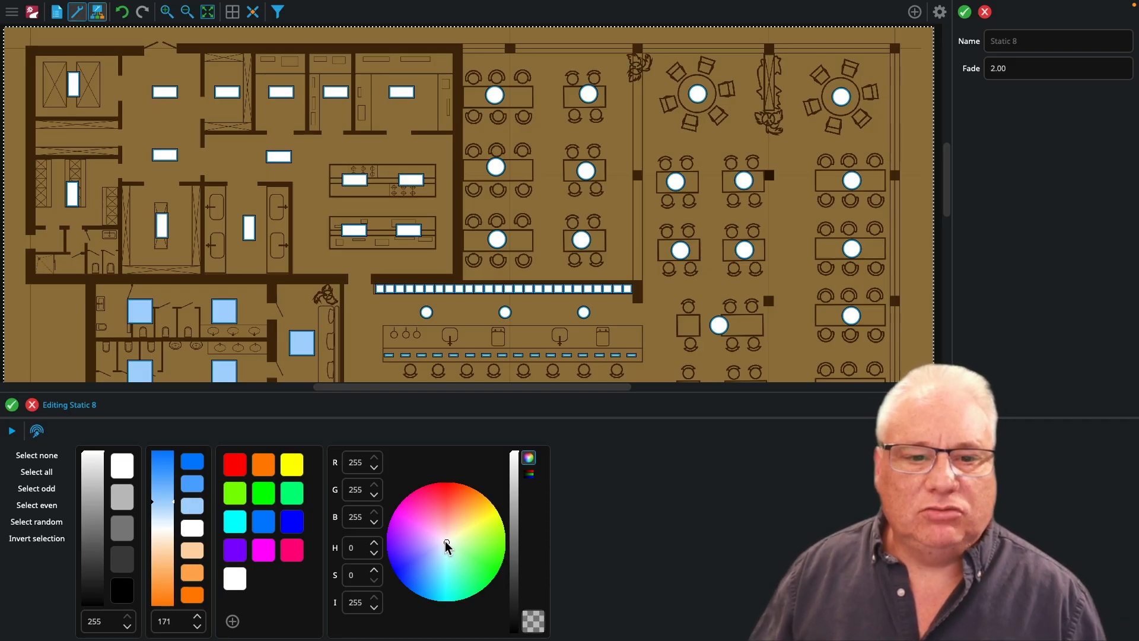
left_click(296, 520)
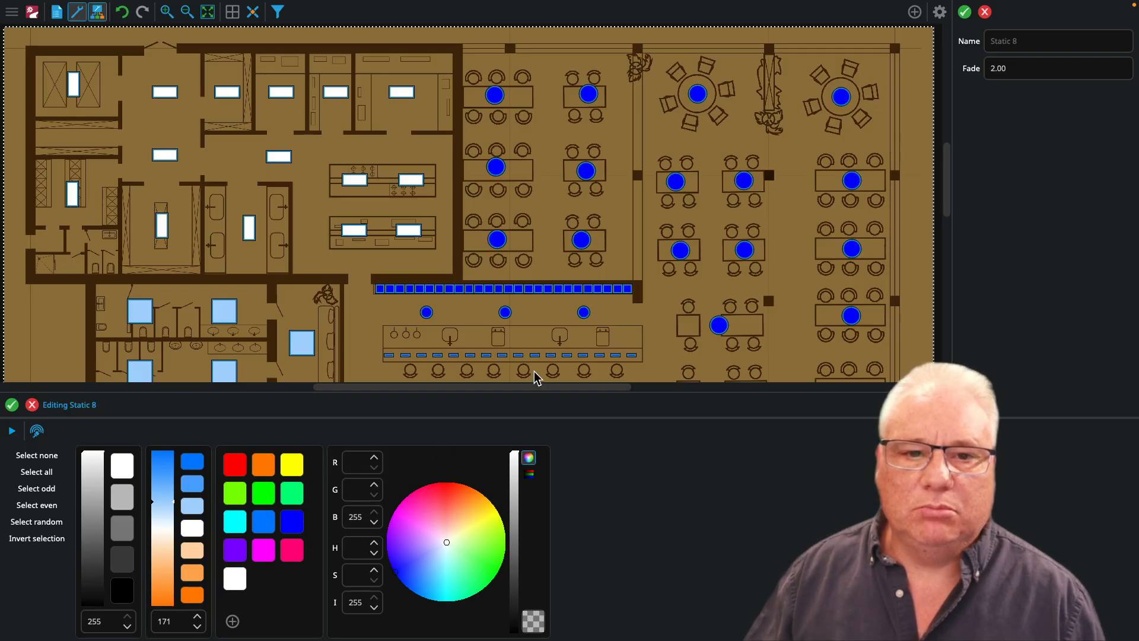
left_click(239, 523)
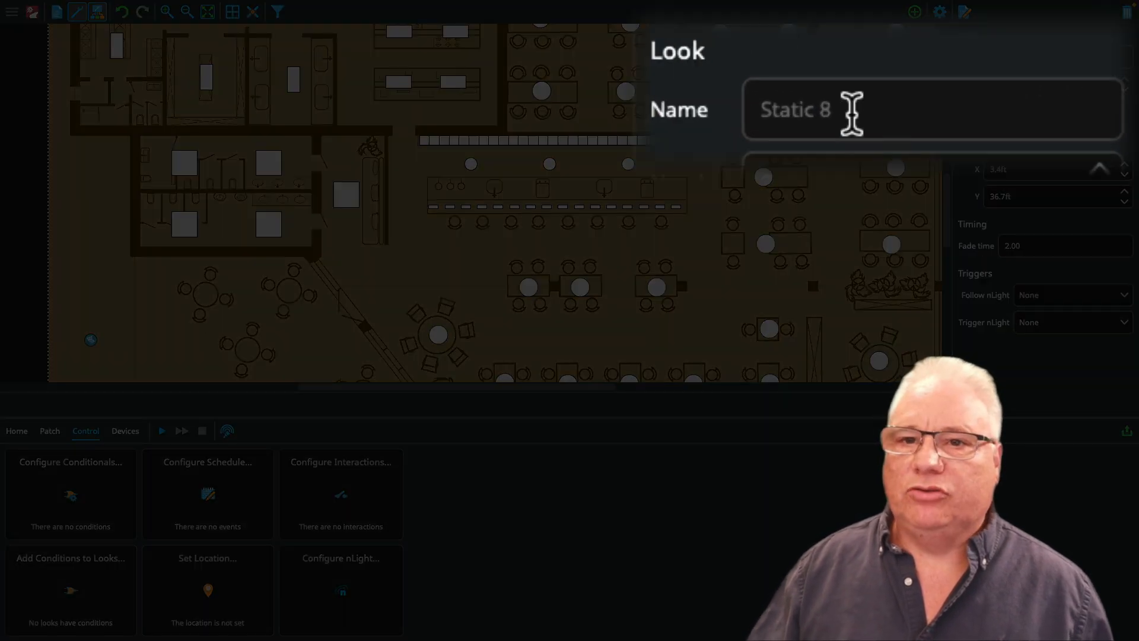
- Name the static look Day
left_click(977, 61)
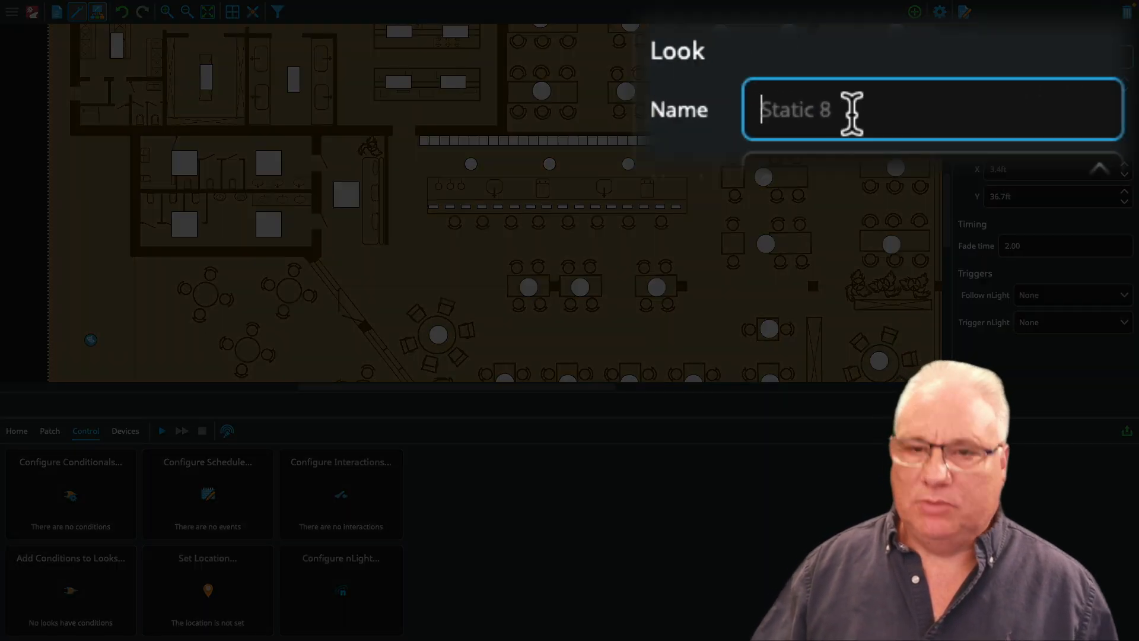
type("Day")
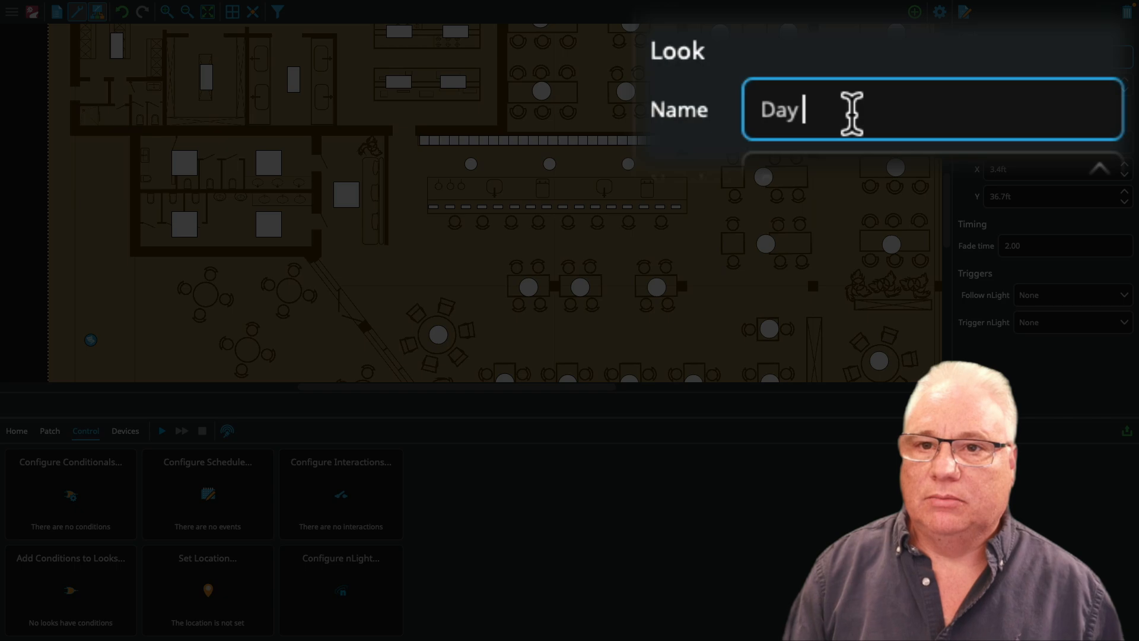
key("Tab")
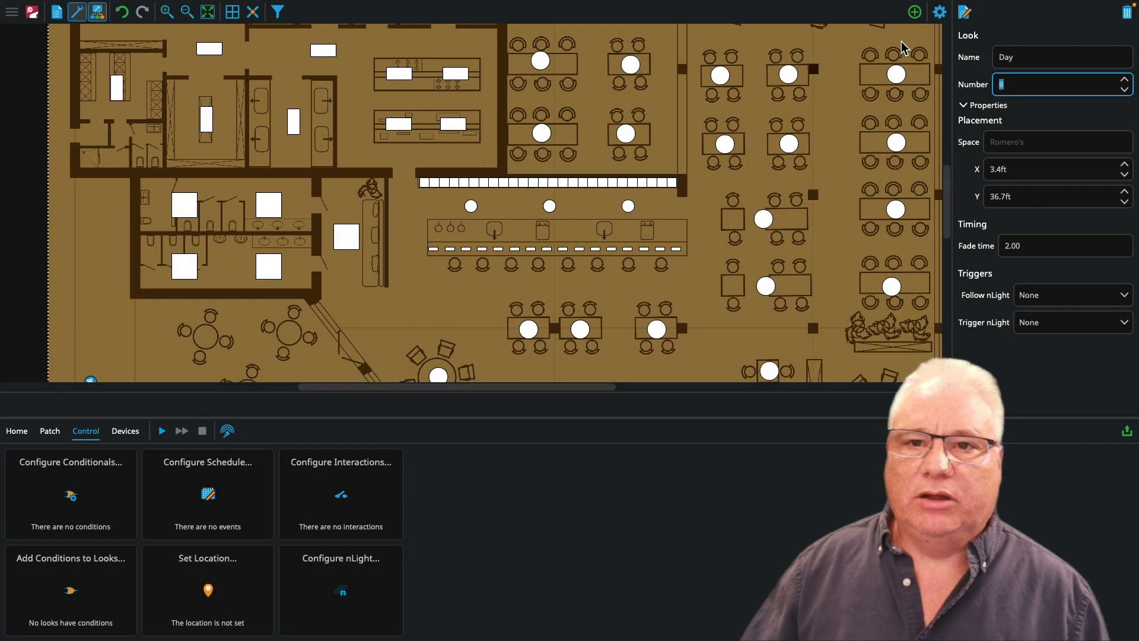
- Place a second static look just above the Day look and set its fixtures' intensity to 191
left_click(914, 12)
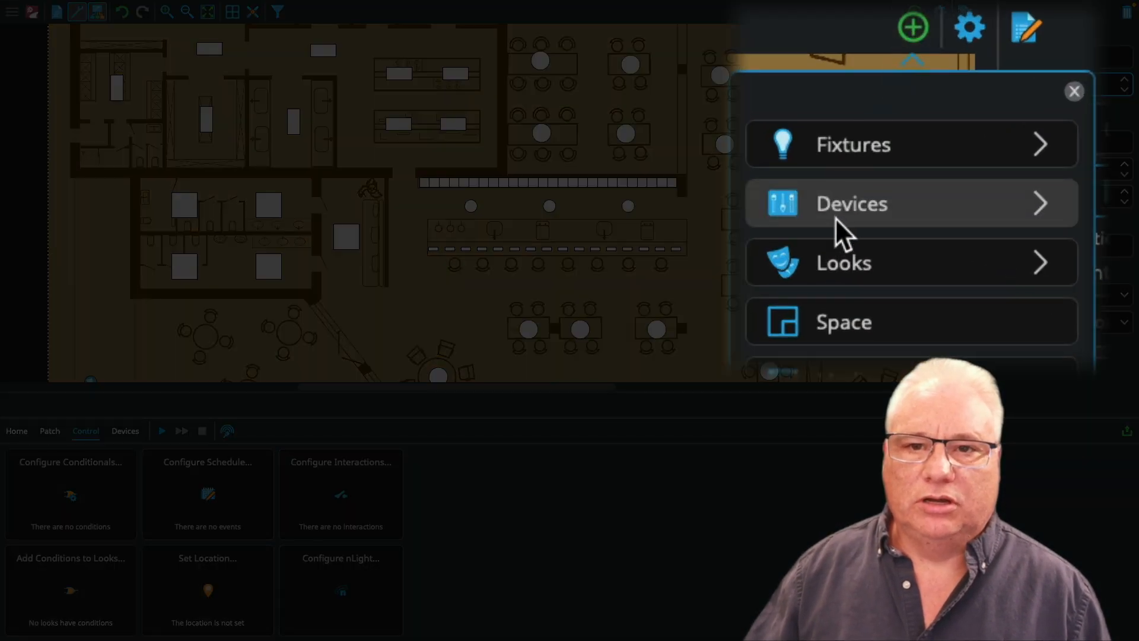
left_click(854, 256)
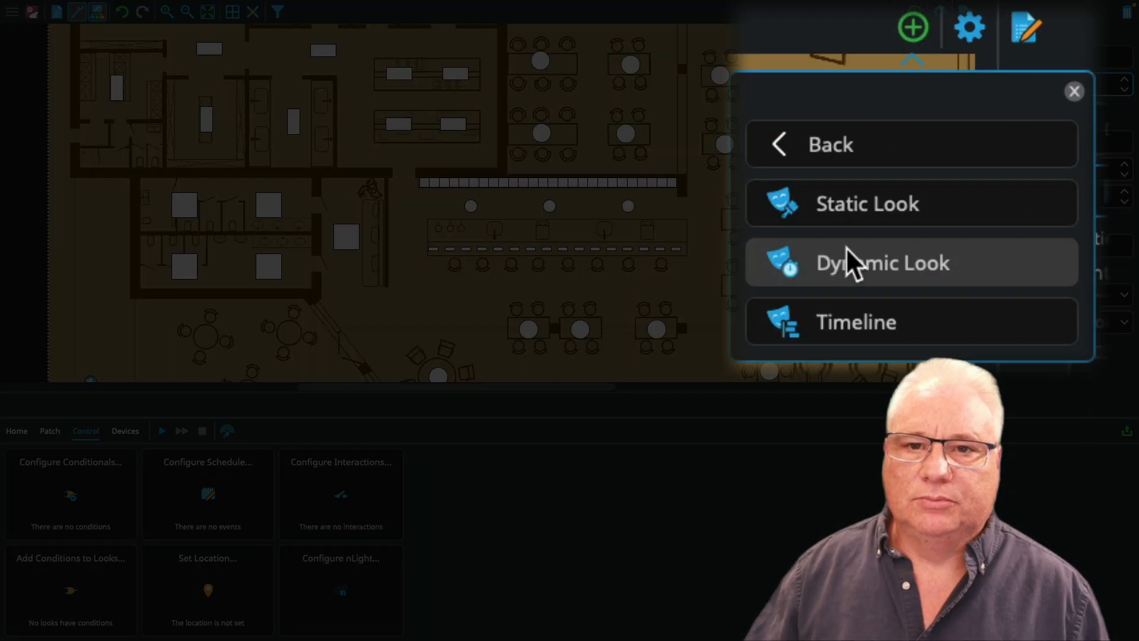
left_click(864, 208)
left_click(97, 351)
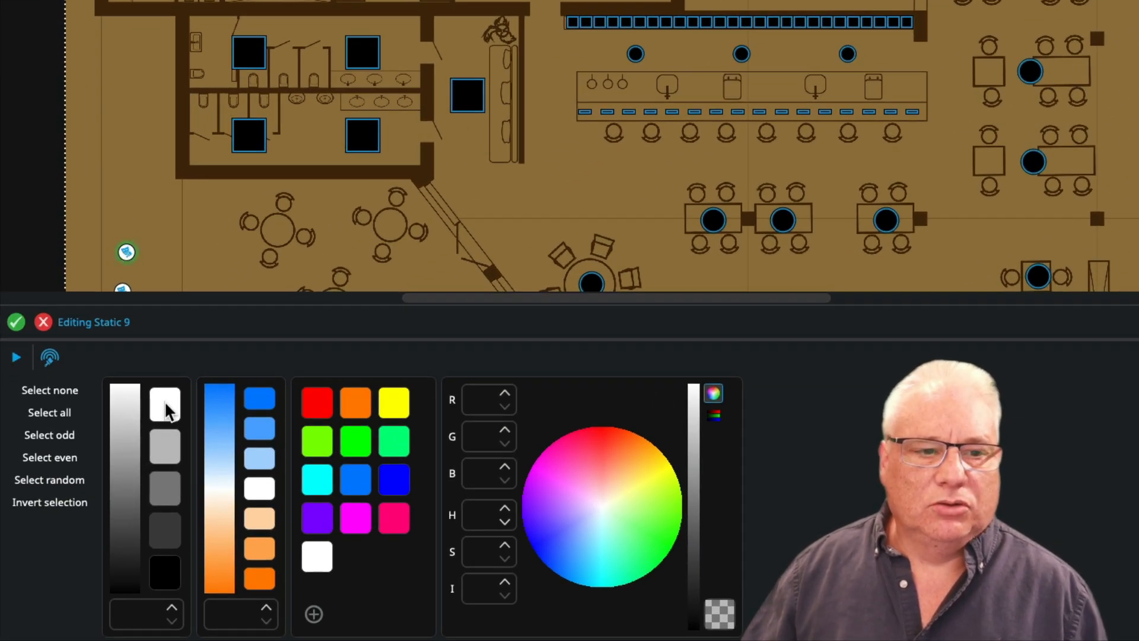
left_click(163, 441)
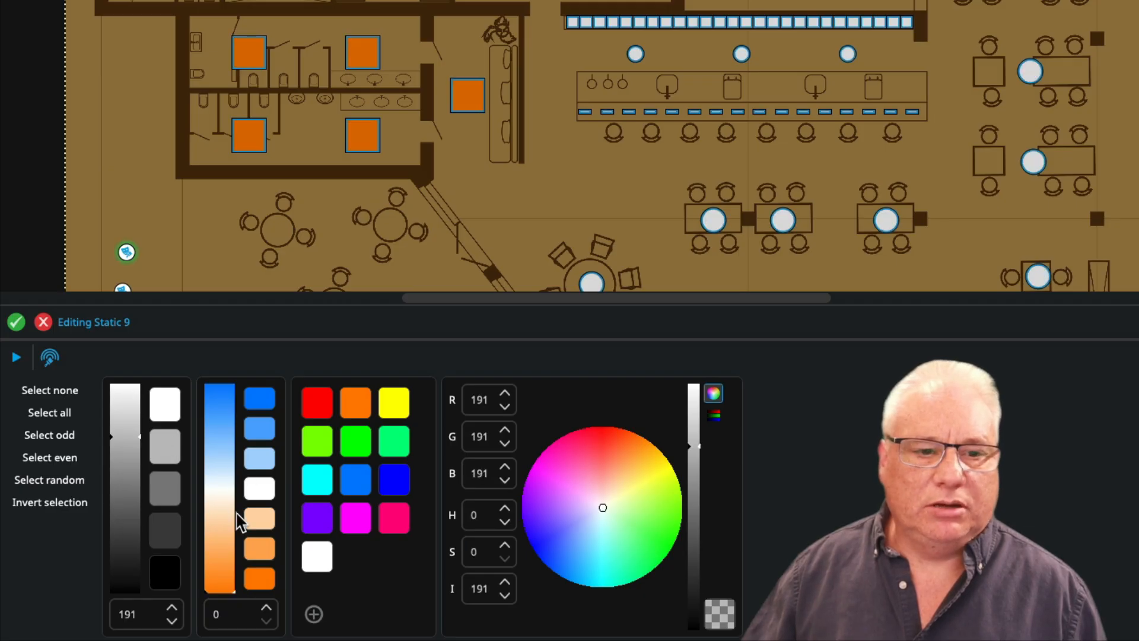
- Set the tunable white fixtures to a warm temperature value of 43 and the color fixtures to pink, RGB 255, 152, 188
left_click(255, 519)
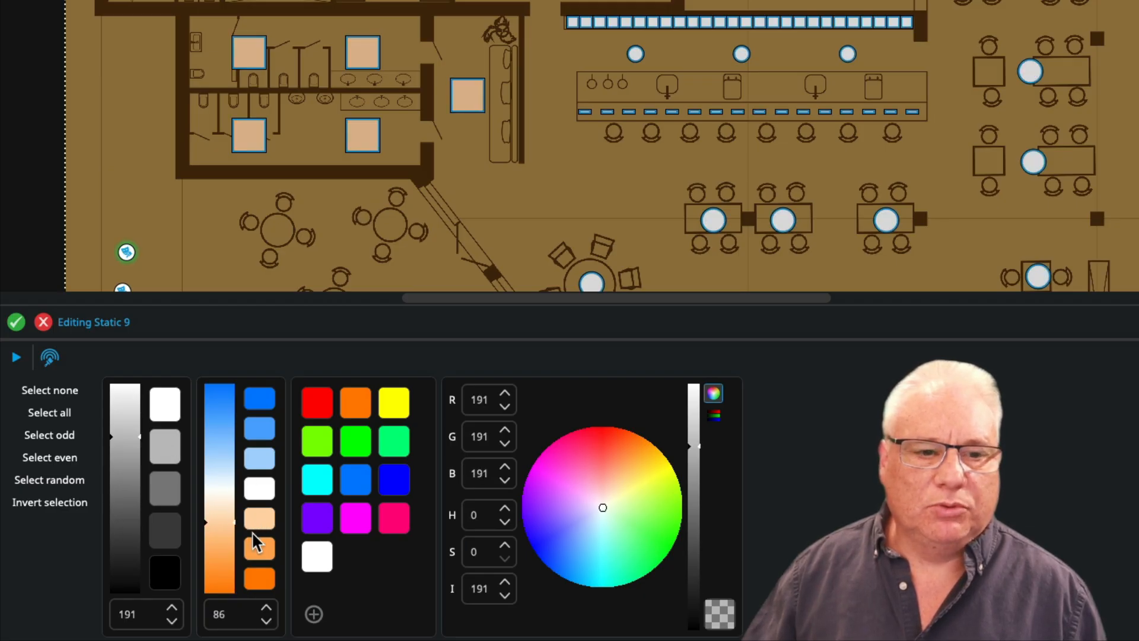
left_click(258, 538)
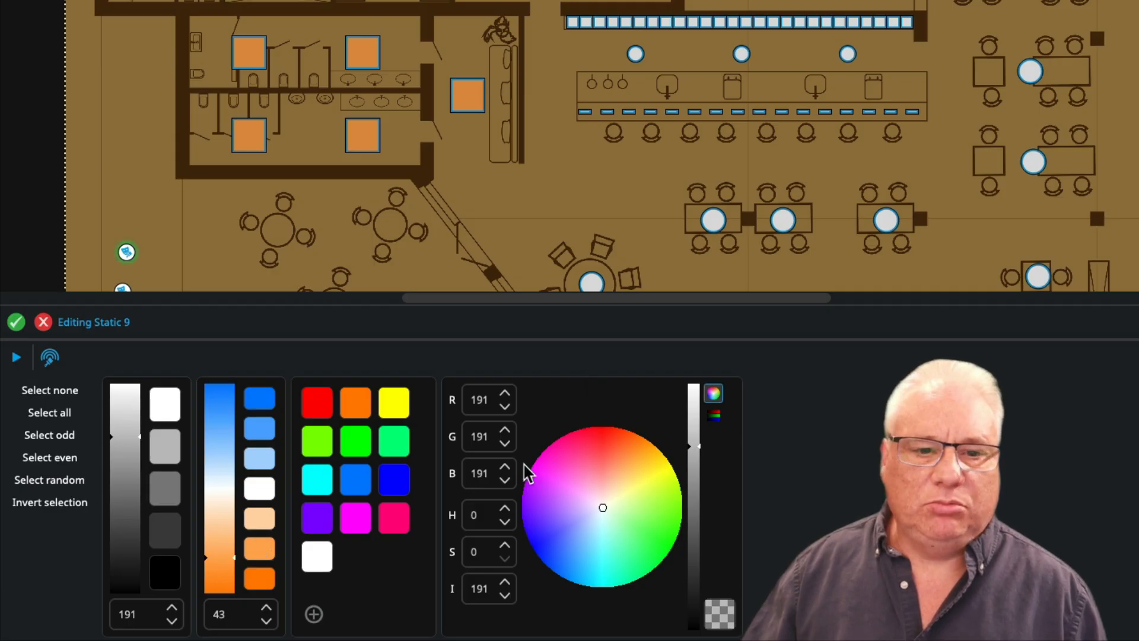
left_click(570, 484)
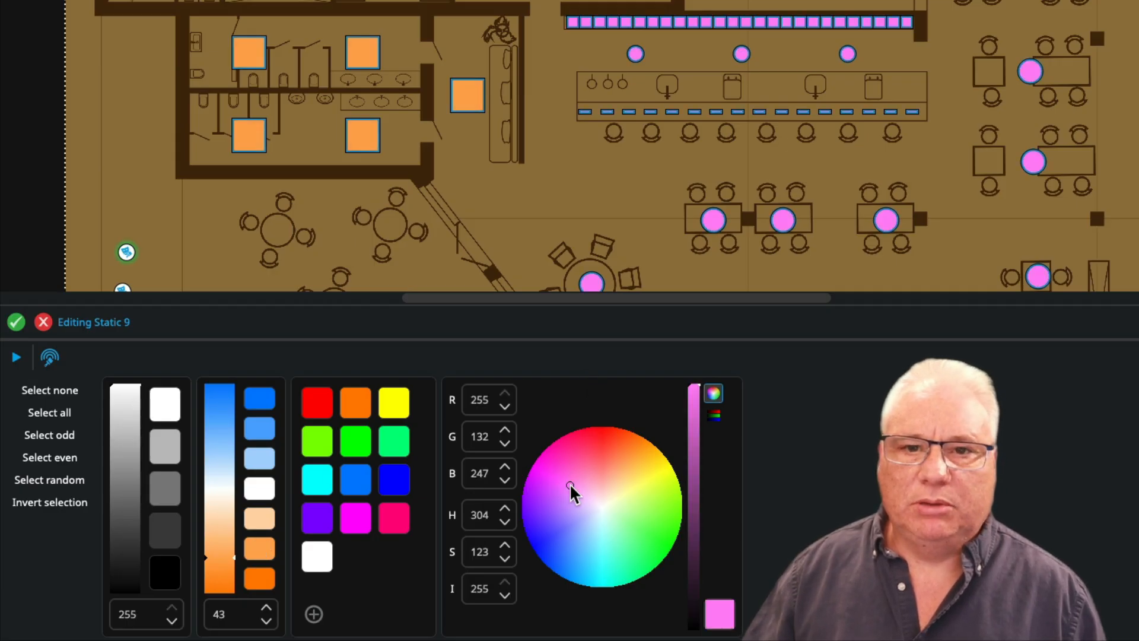
left_click(587, 475)
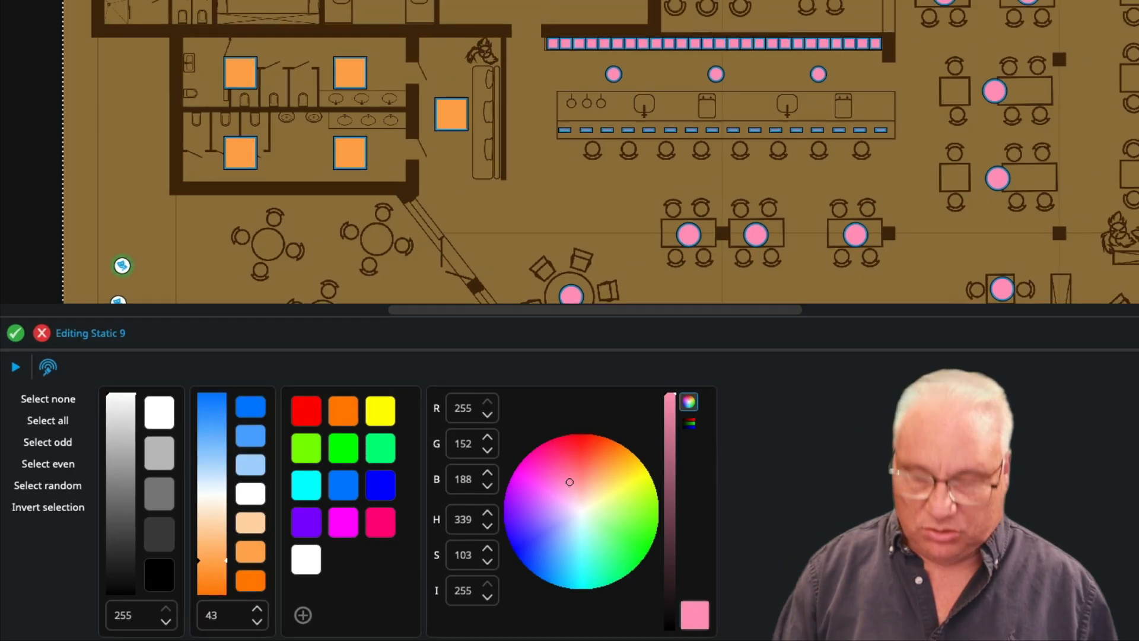
- Name the second static look Evening
type("Even")
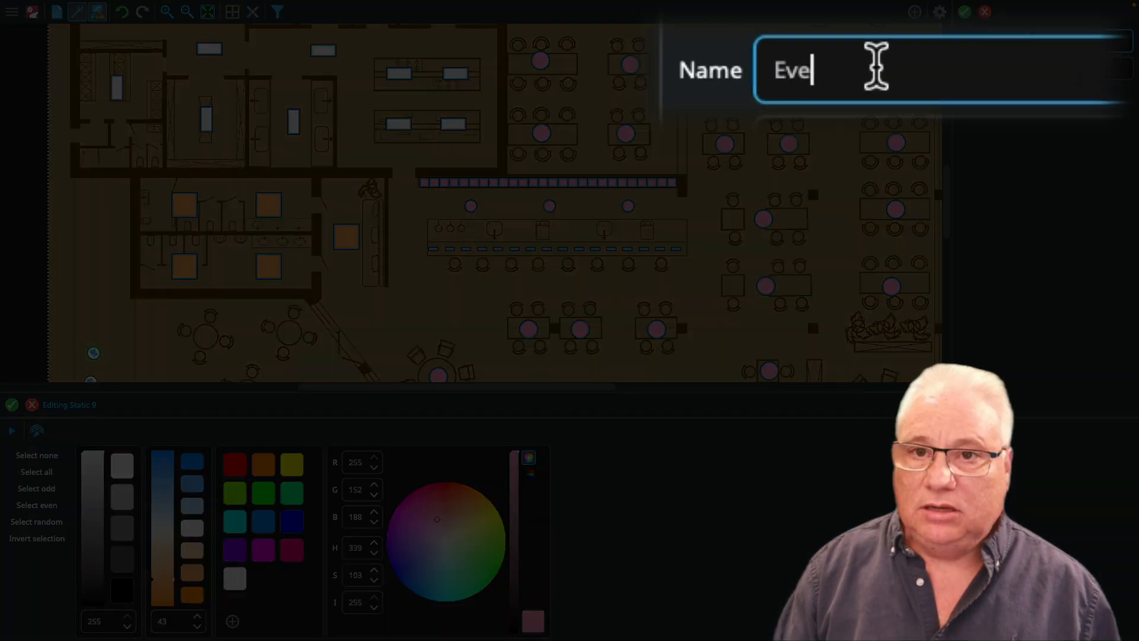
type("ing")
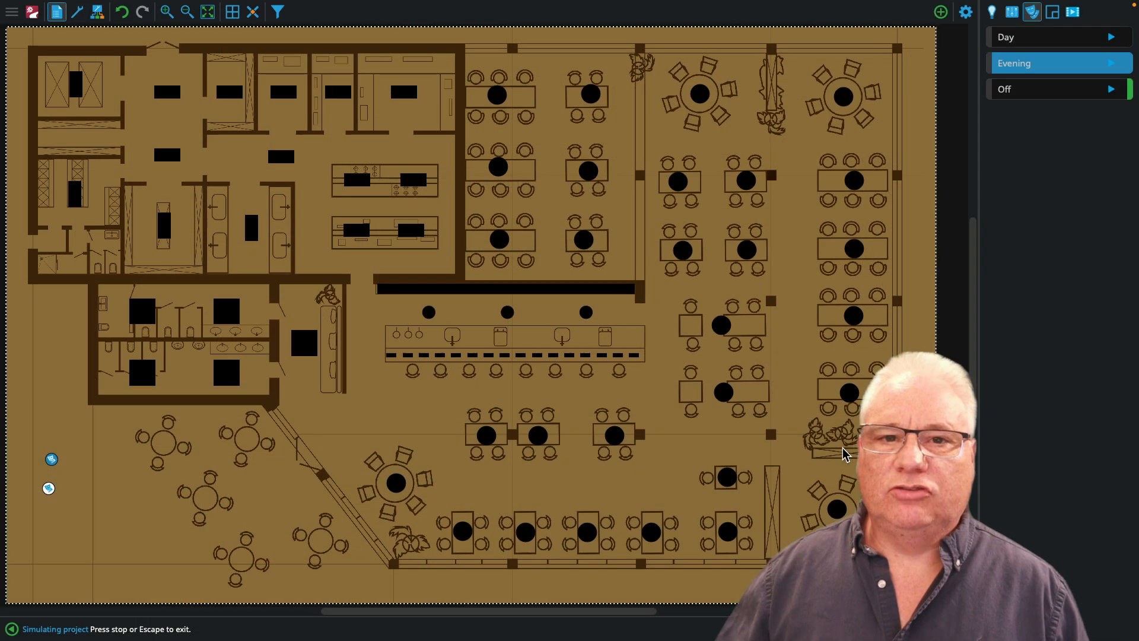
- Preview the Day, Evening and Off looks in the simulation, replay Day and Evening, and exit the simulation
left_click(1111, 37)
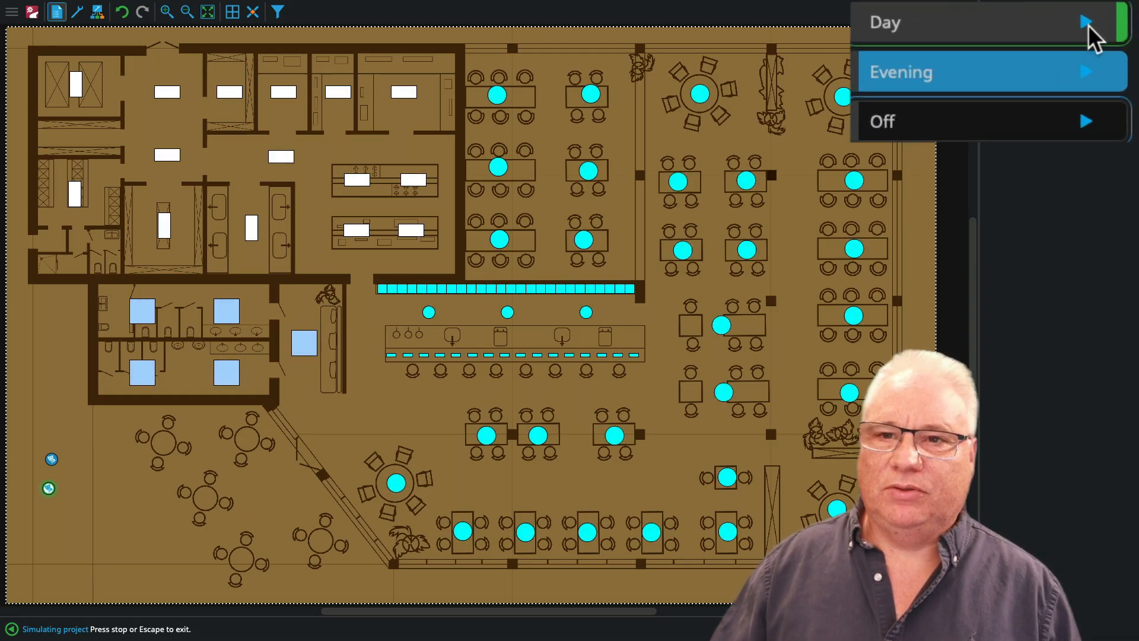
left_click(1087, 71)
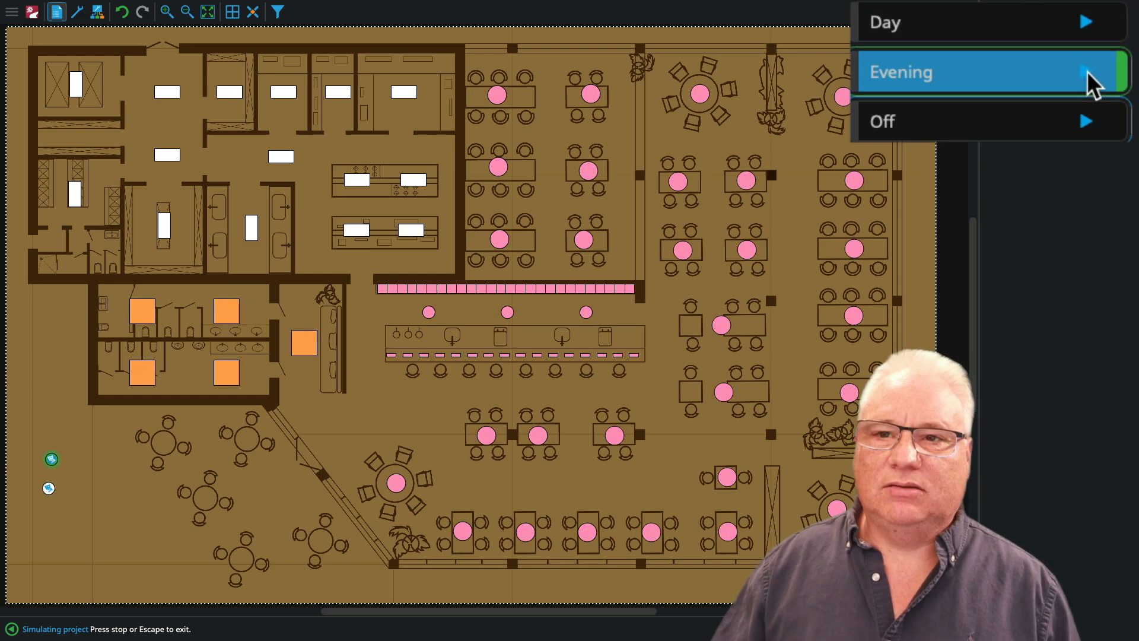
left_click(1081, 113)
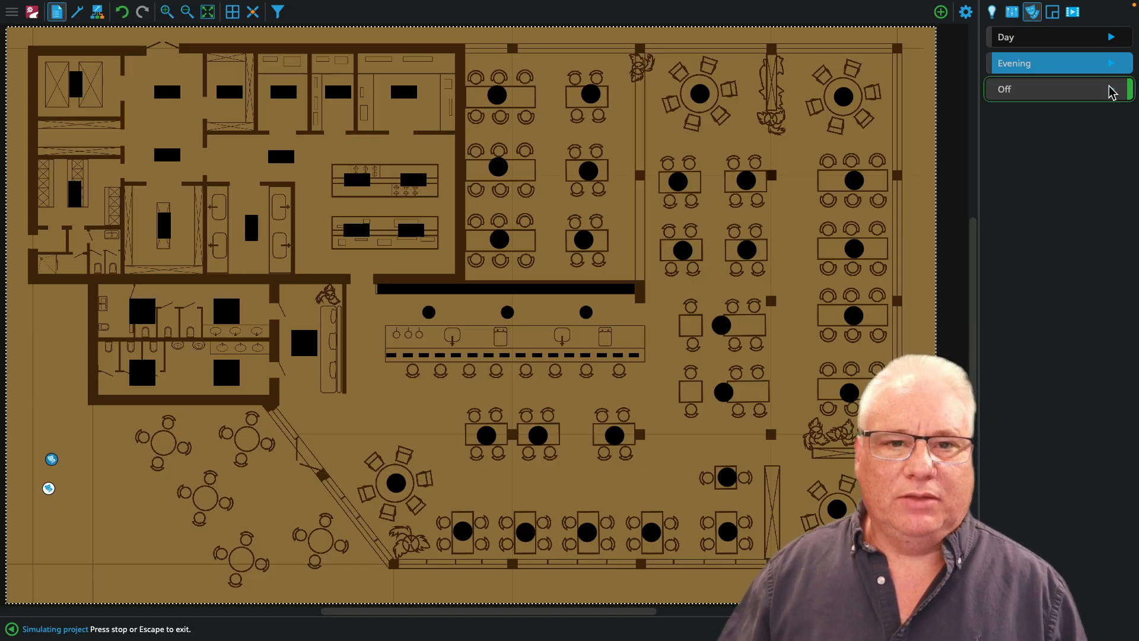
left_click(1111, 38)
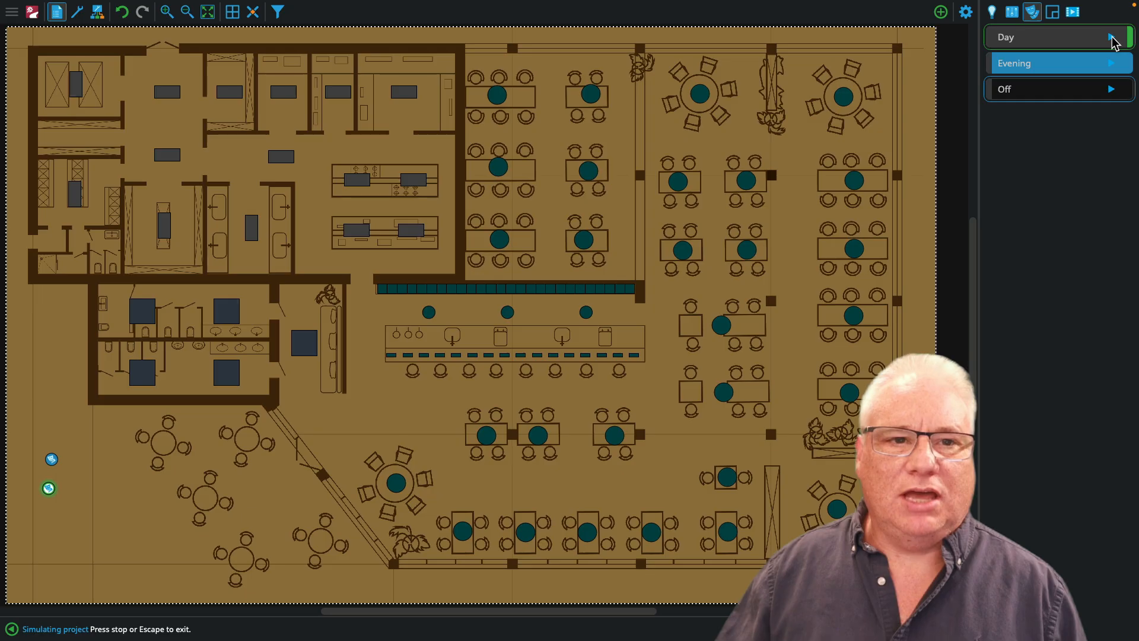
left_click(1111, 63)
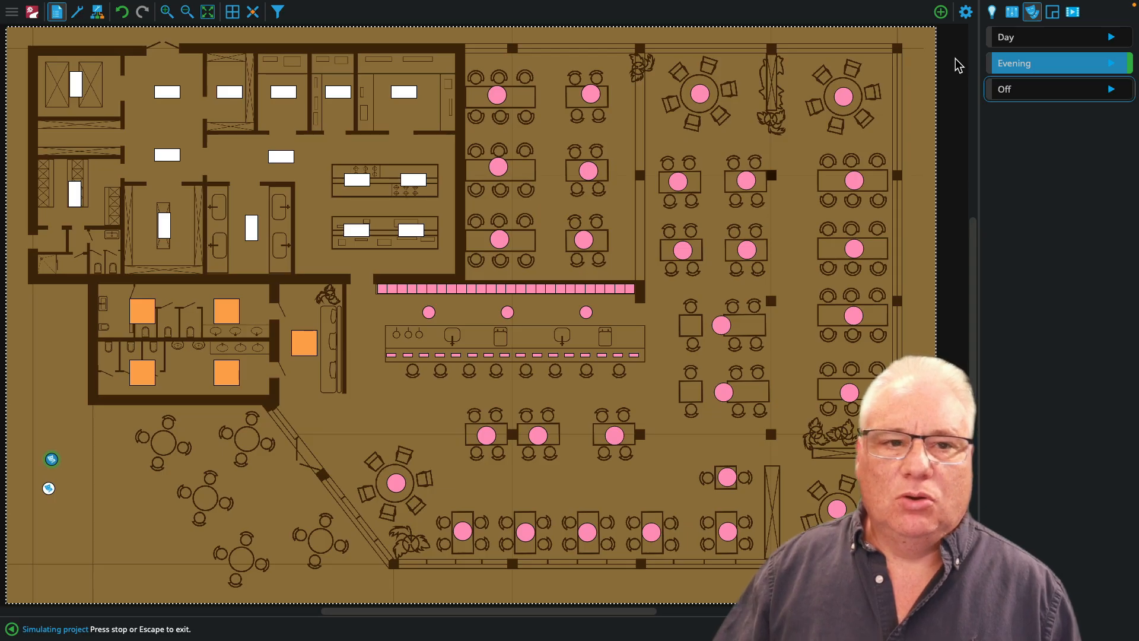
key("Escape")
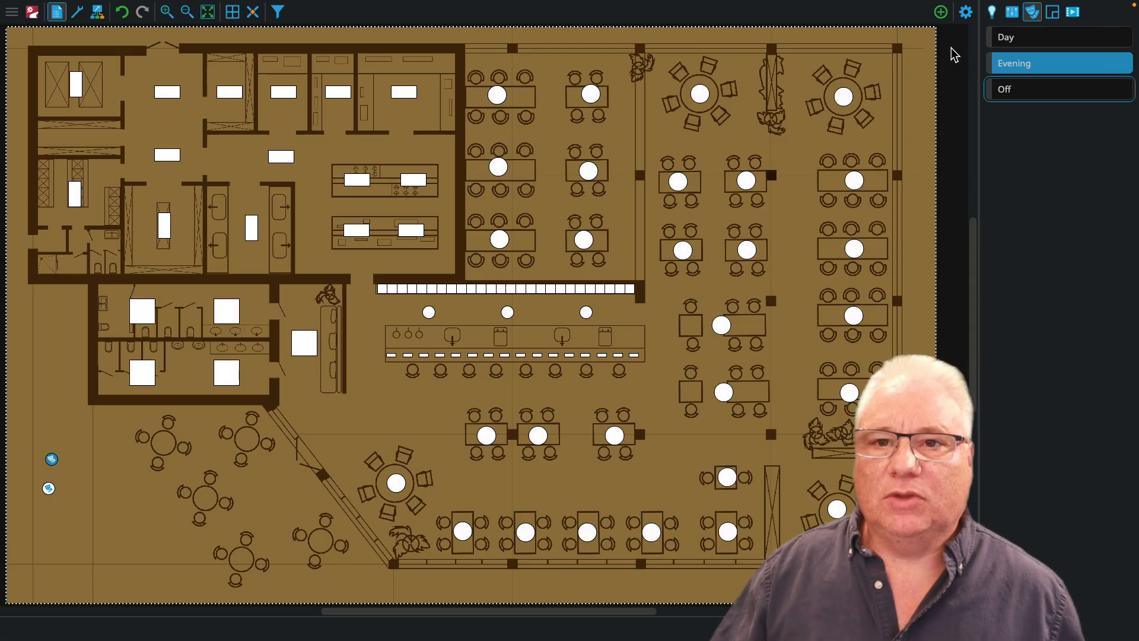
- Draw a rectangular space covering the walled kitchen and back-of-house area in the plan's upper-left part
left_click(940, 11)
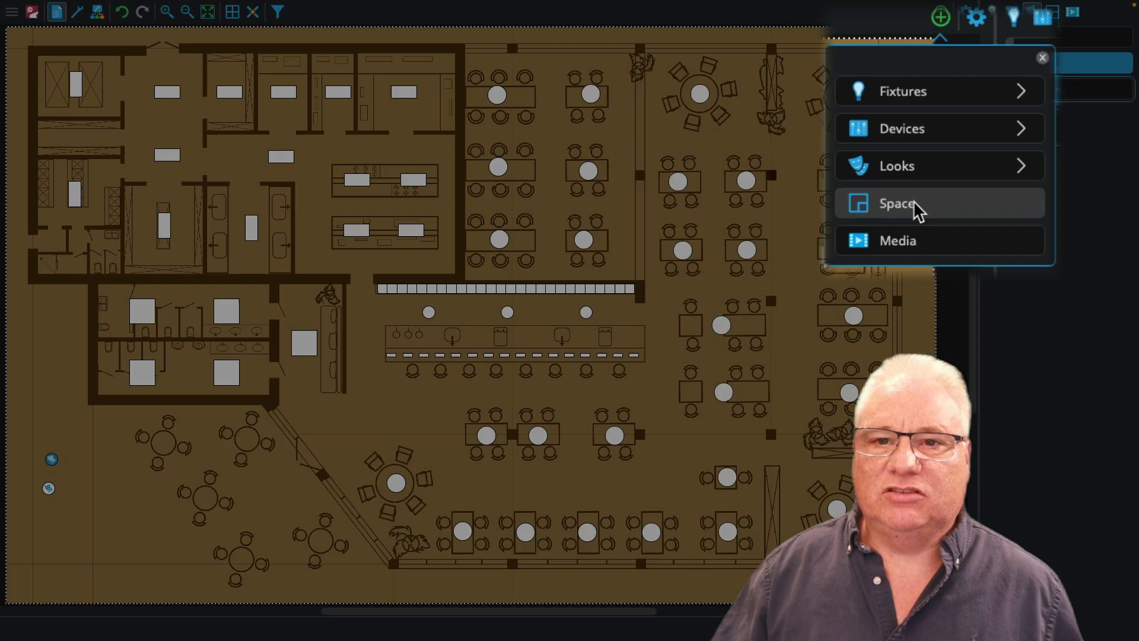
left_click(913, 208)
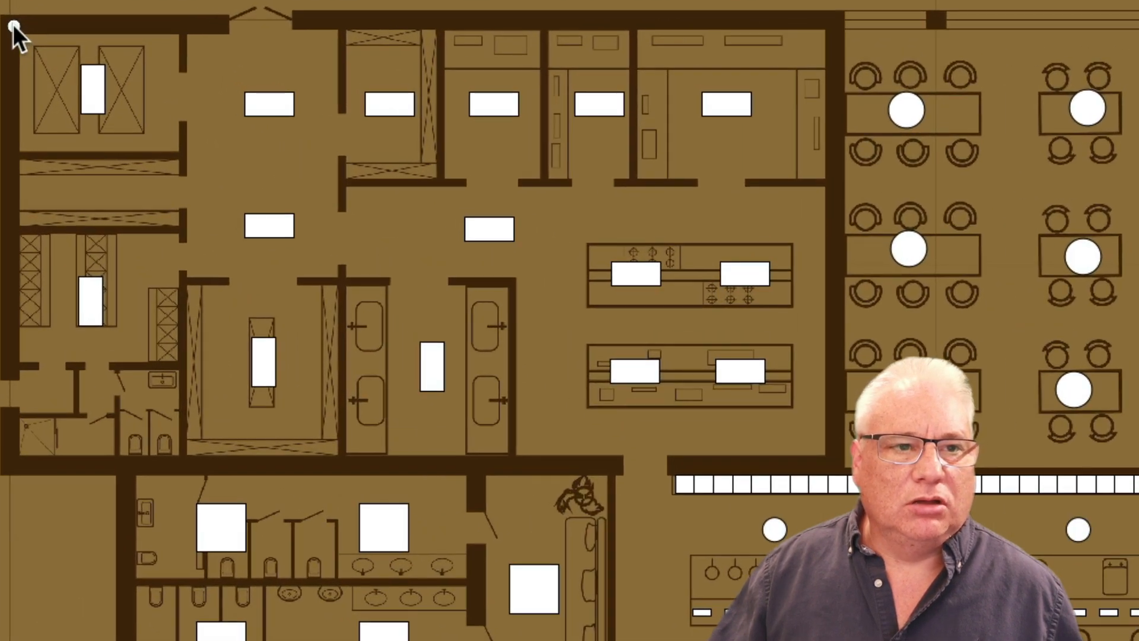
left_click_drag(35, 52, 207, 159)
left_click_drag(354, 237, 827, 454)
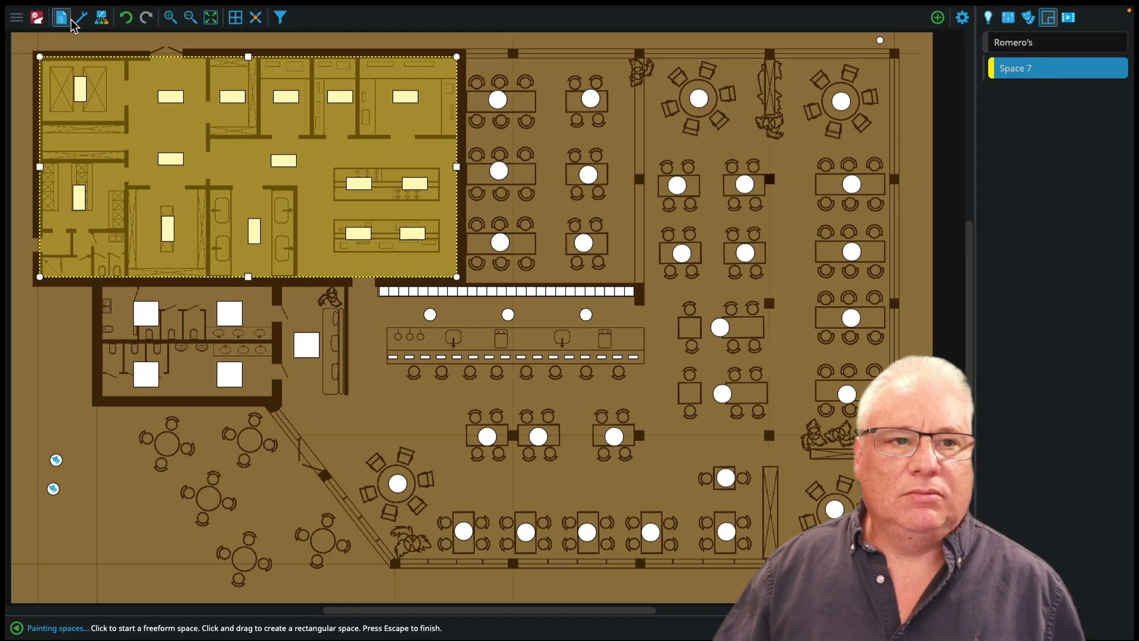
- Name the new space Kitchen and change its color to dark blue
left_click(82, 17)
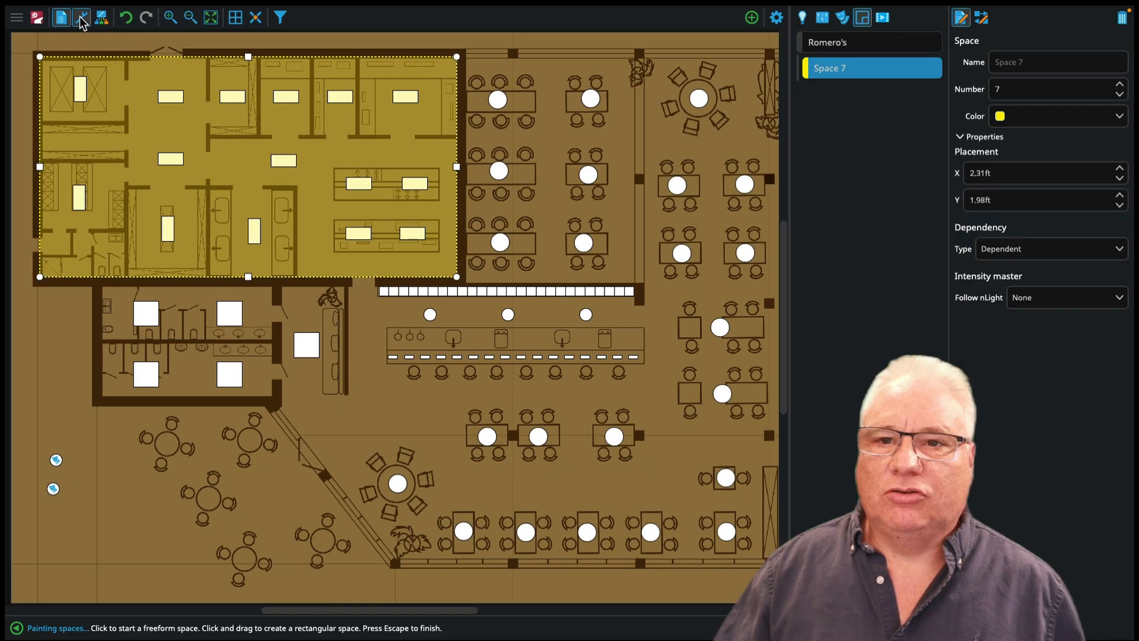
left_click(1062, 62)
type("Kit")
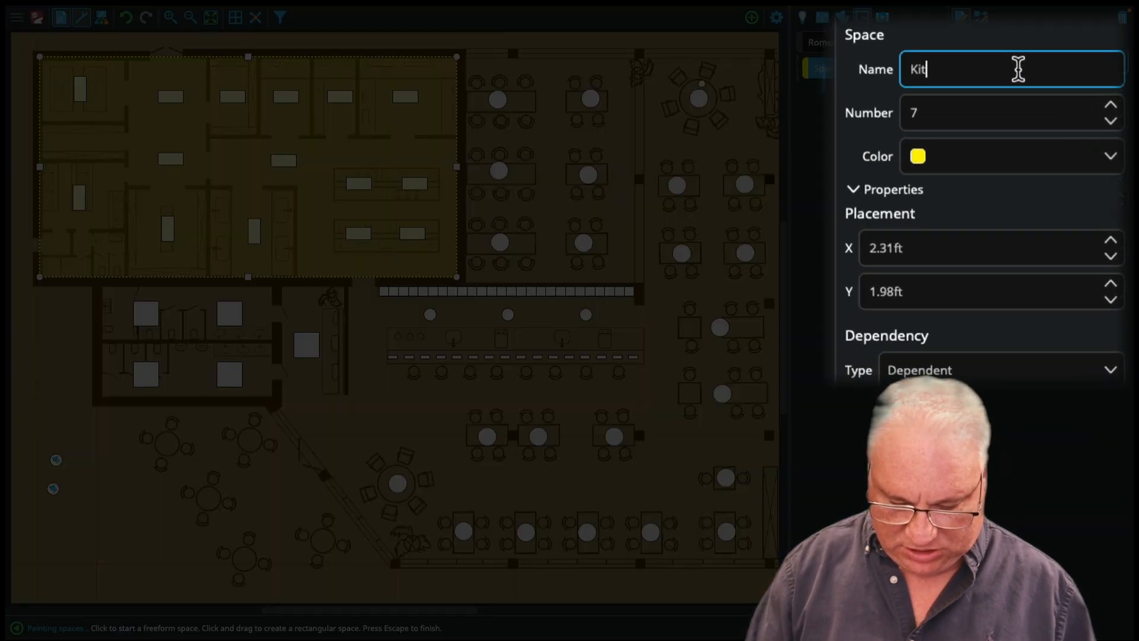
type("chen")
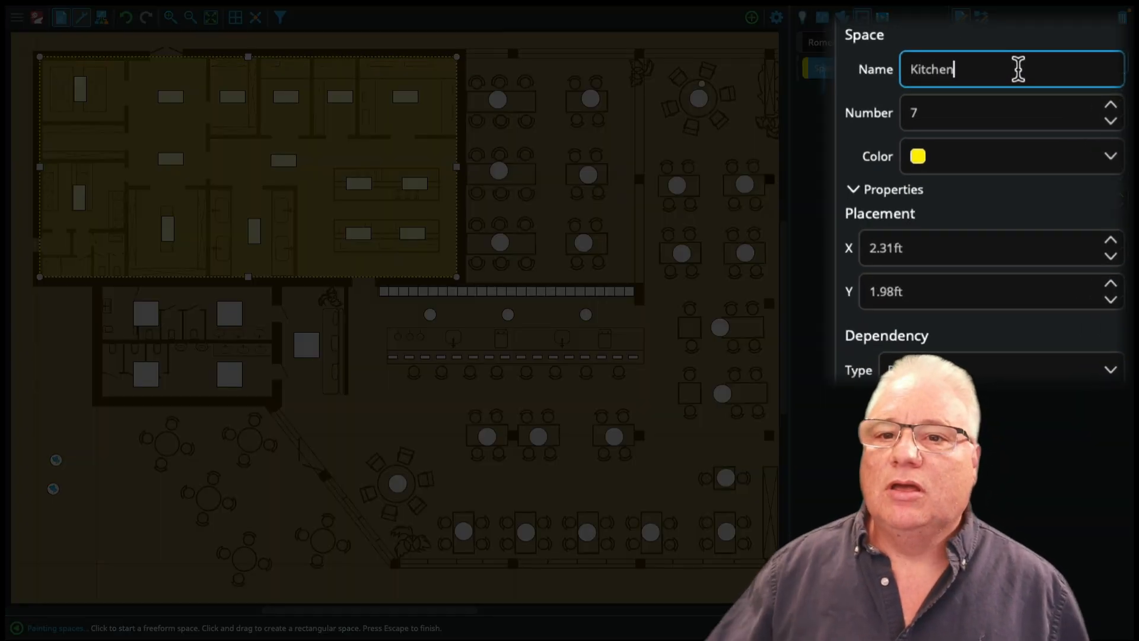
left_click(1112, 158)
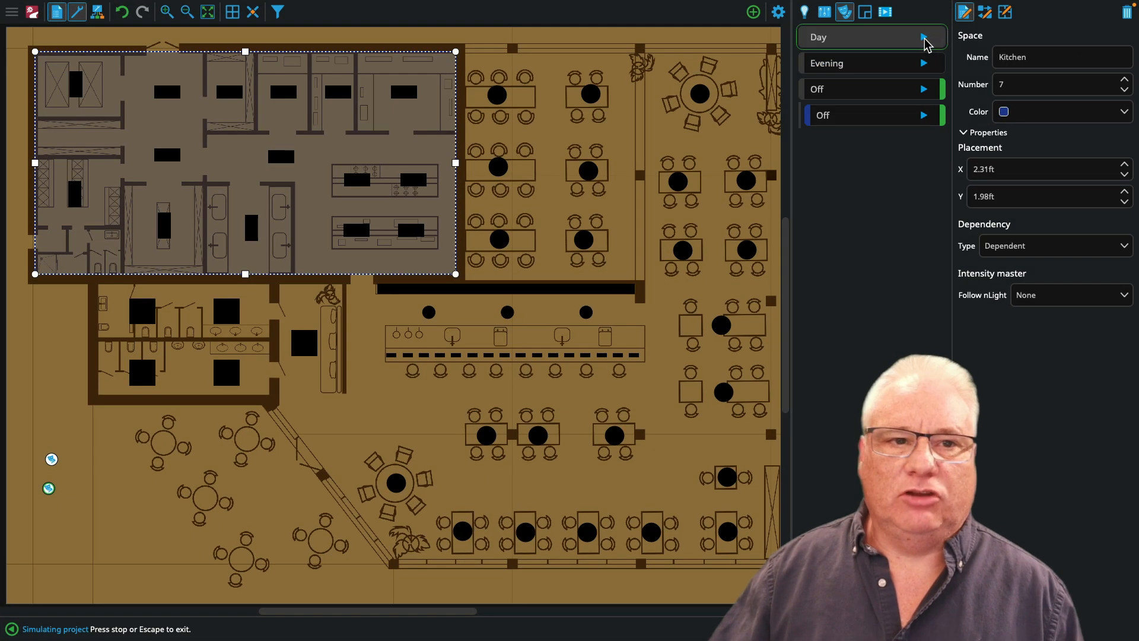
- Preview the Evening and Day looks in the simulation to check how the Kitchen fixtures respond
left_click(923, 63)
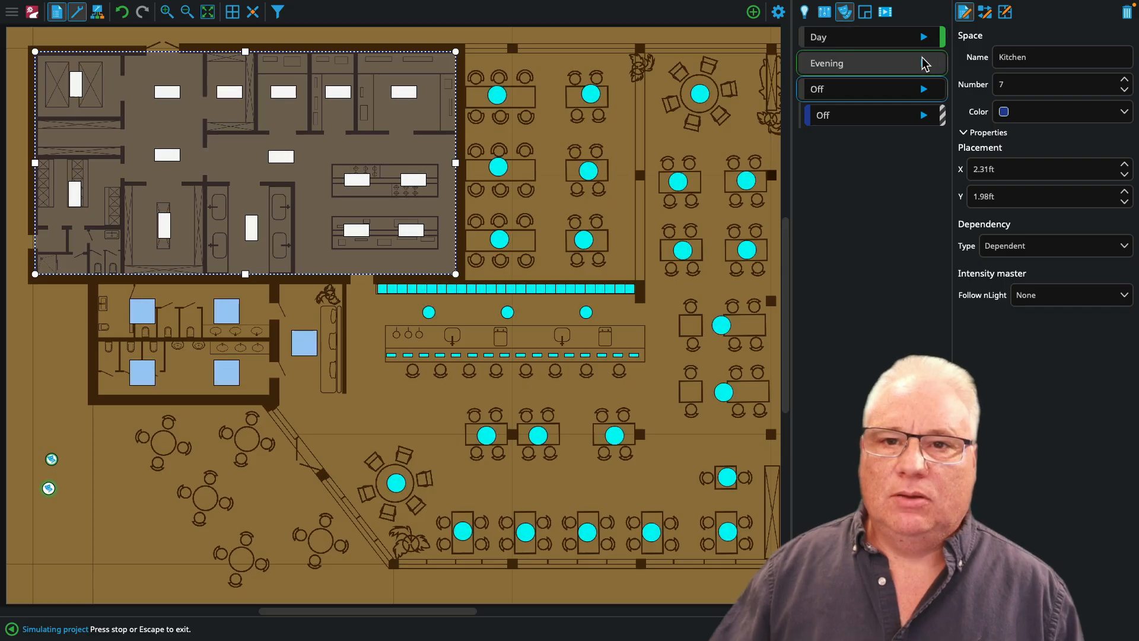
left_click(924, 38)
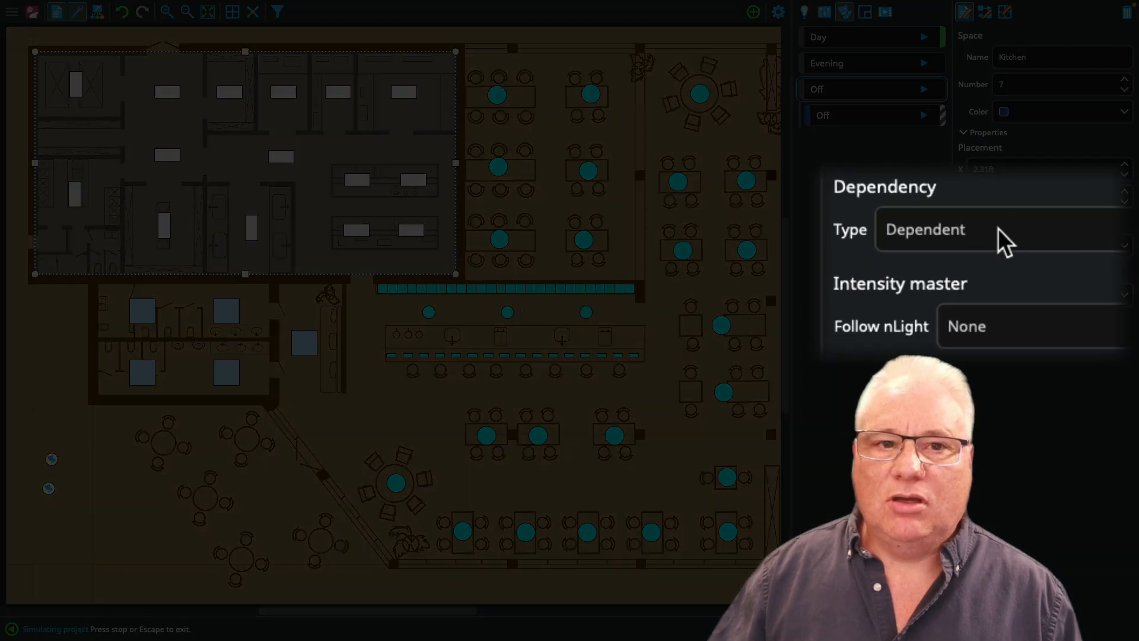
- Set the Kitchen space's dependency type to Independent and test it by playing the project-wide Off look
left_click(999, 230)
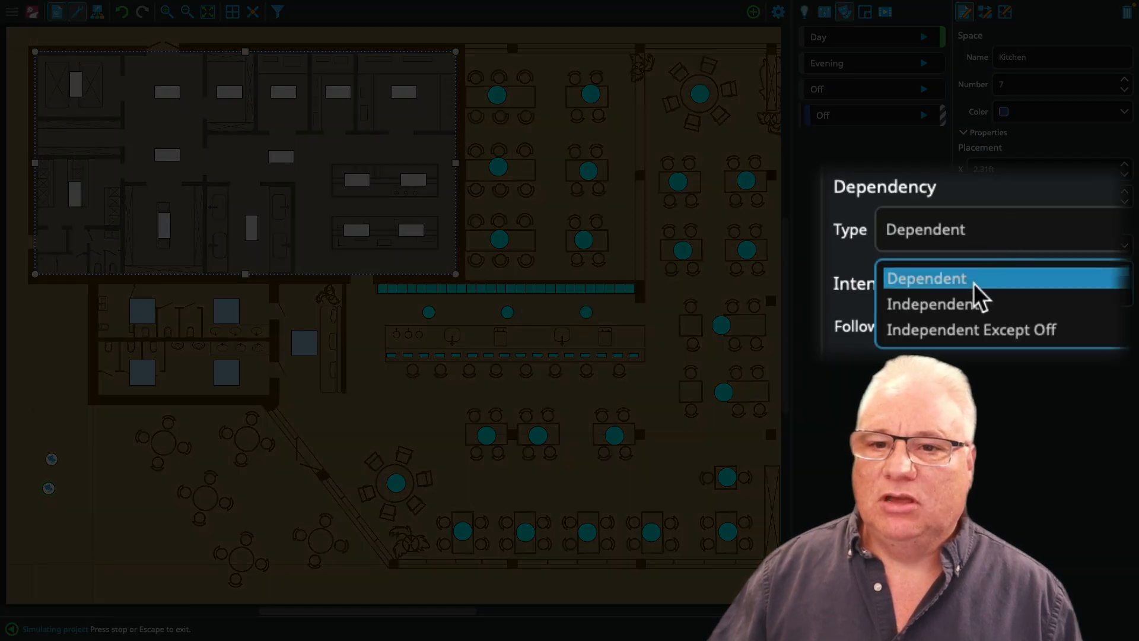
left_click(974, 303)
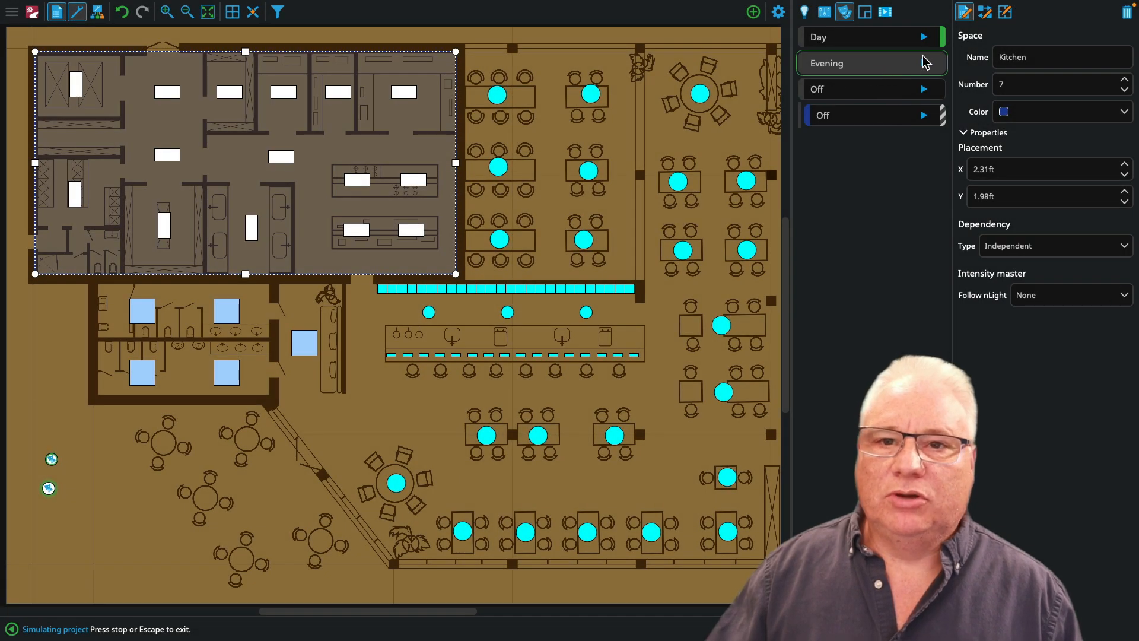
left_click(926, 91)
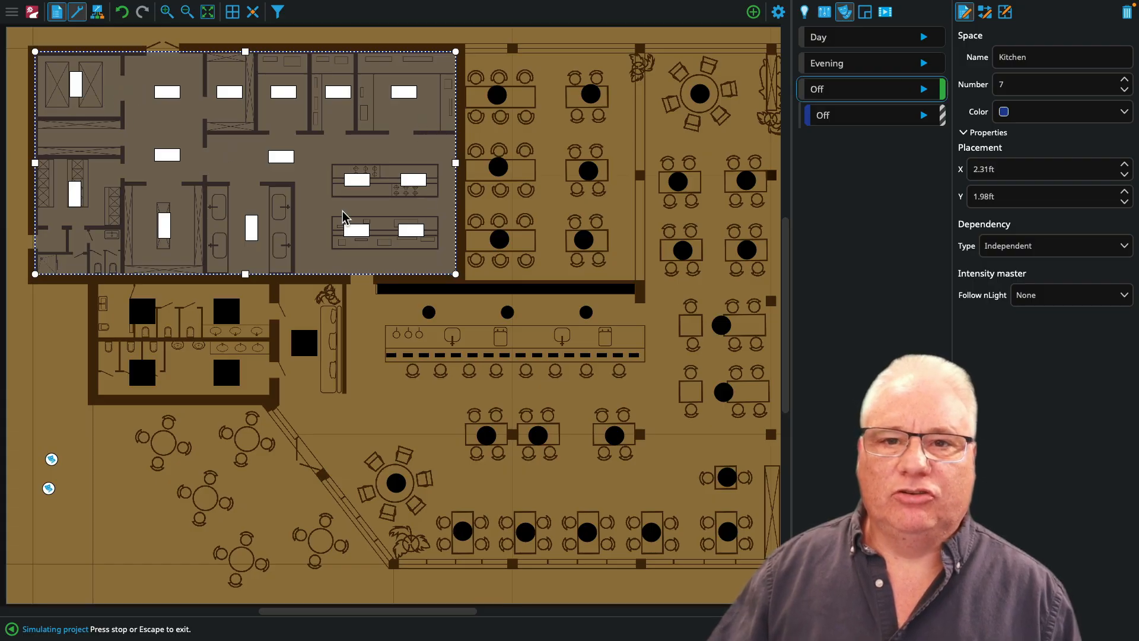
- Add a static look near the Kitchen space's lower-right corner and set its fixtures to full intensity, 255
left_click(753, 12)
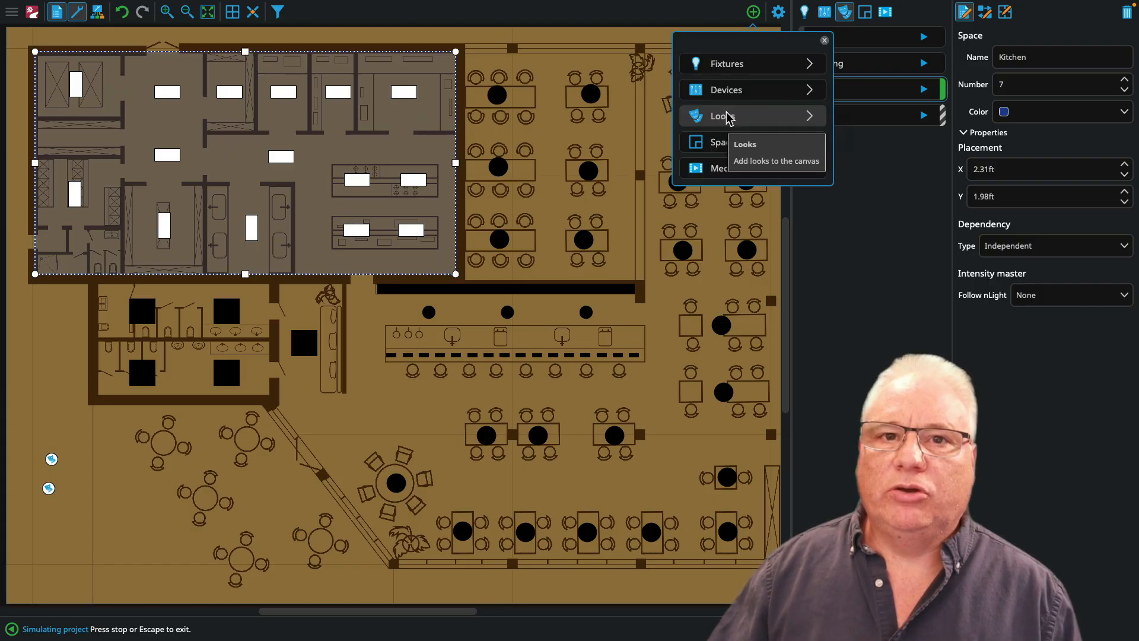
left_click(729, 117)
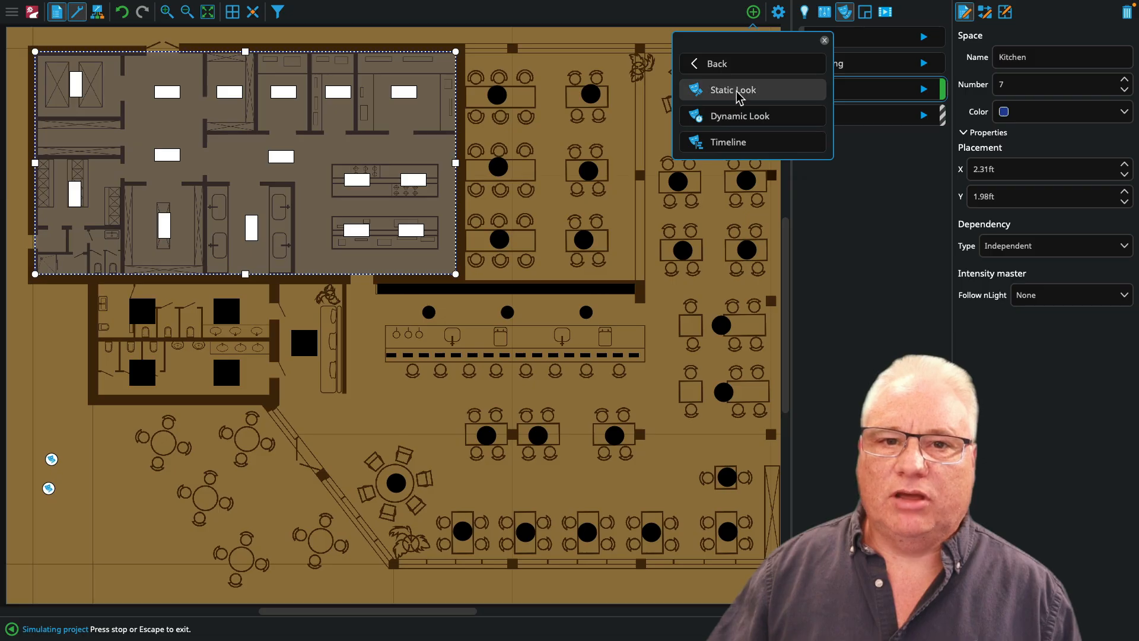
left_click(734, 89)
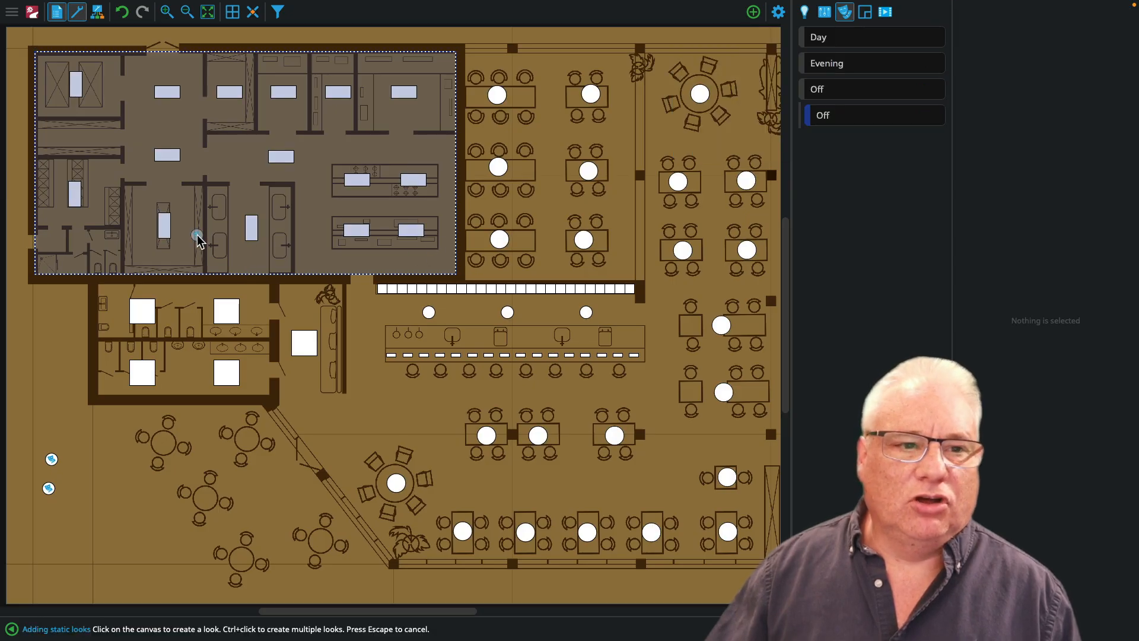
left_click(430, 260)
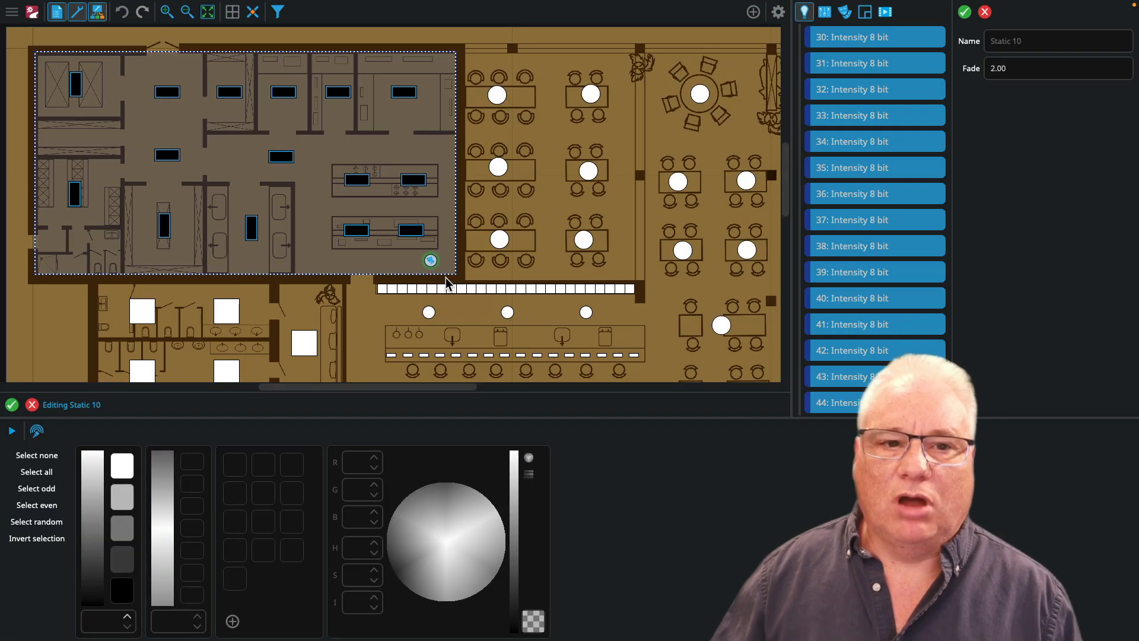
left_click(98, 464)
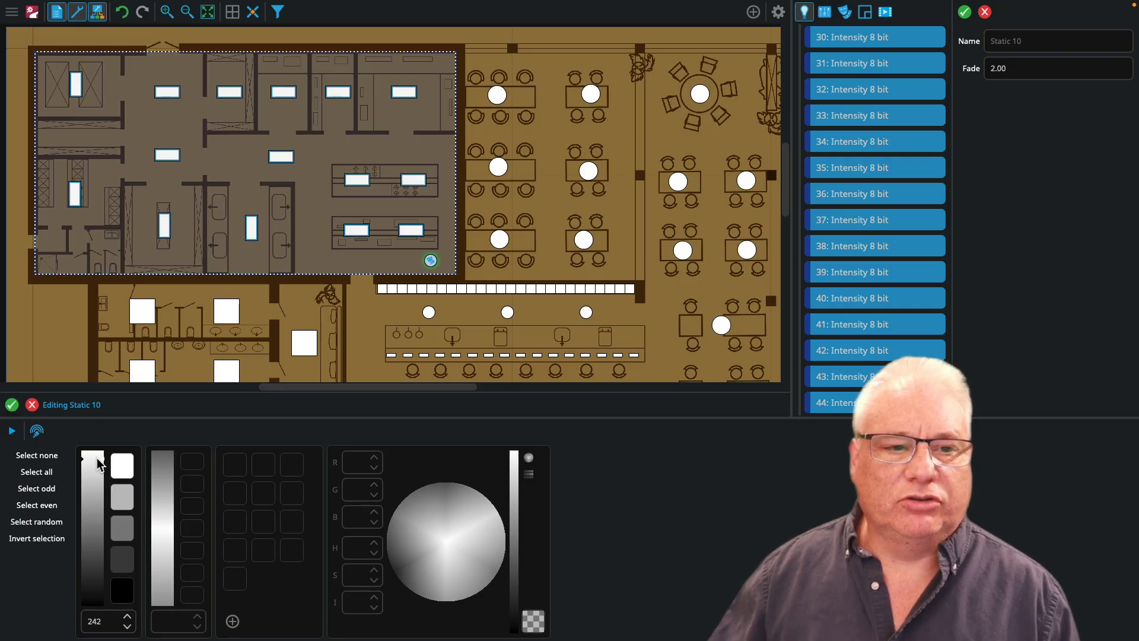
left_click(120, 462)
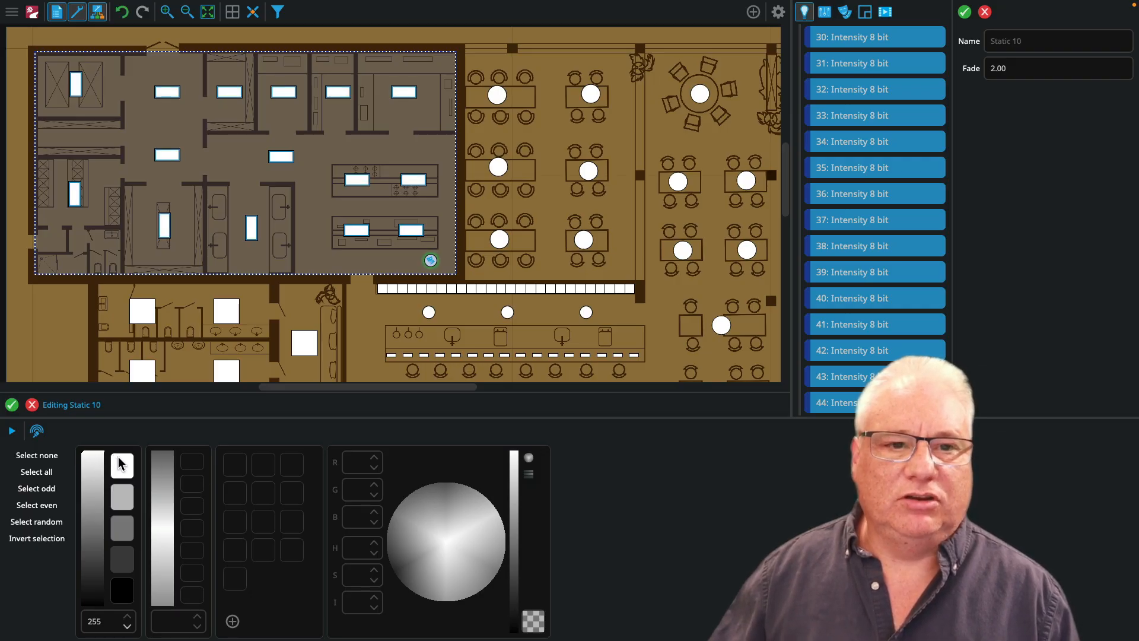
- Name the Kitchen's static look Cooking
left_click(1042, 40)
type("Co")
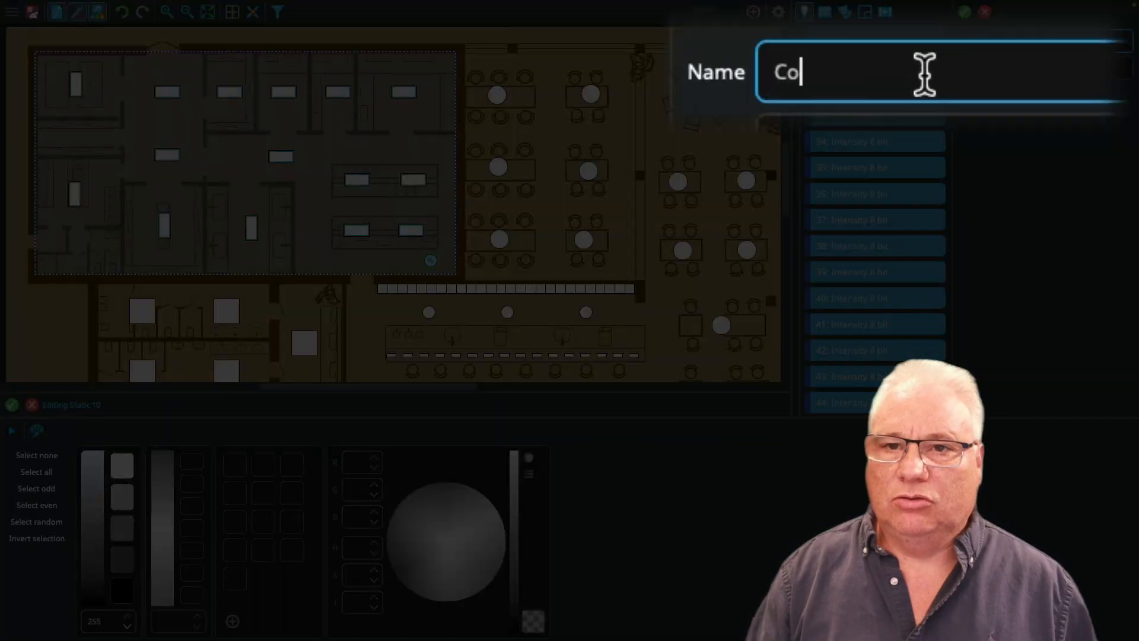
type("oking")
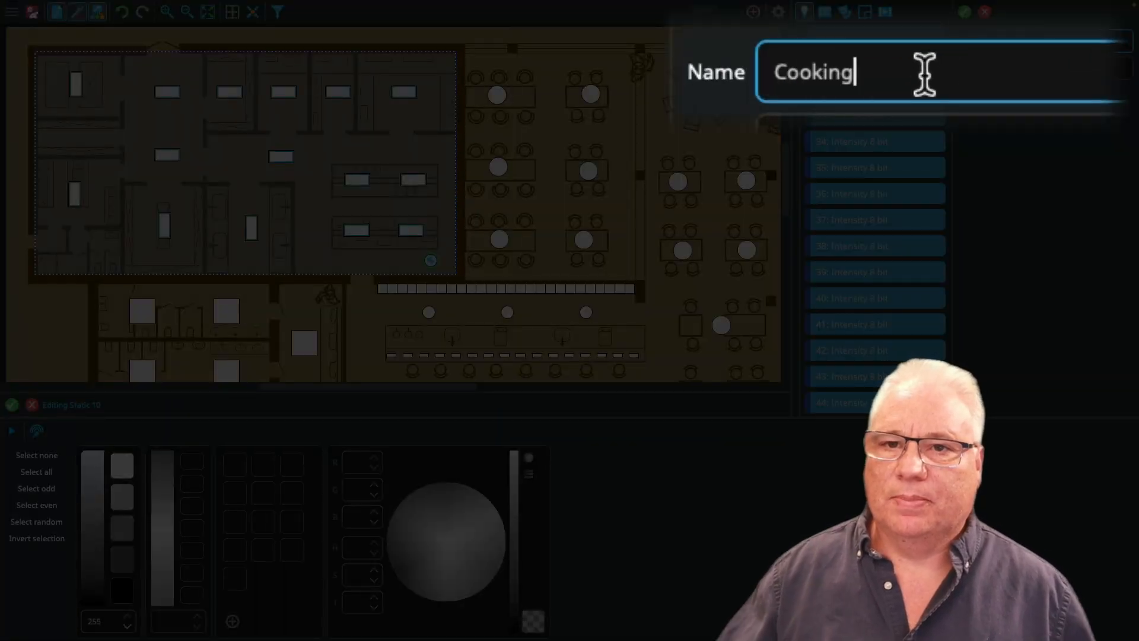
key("Return")
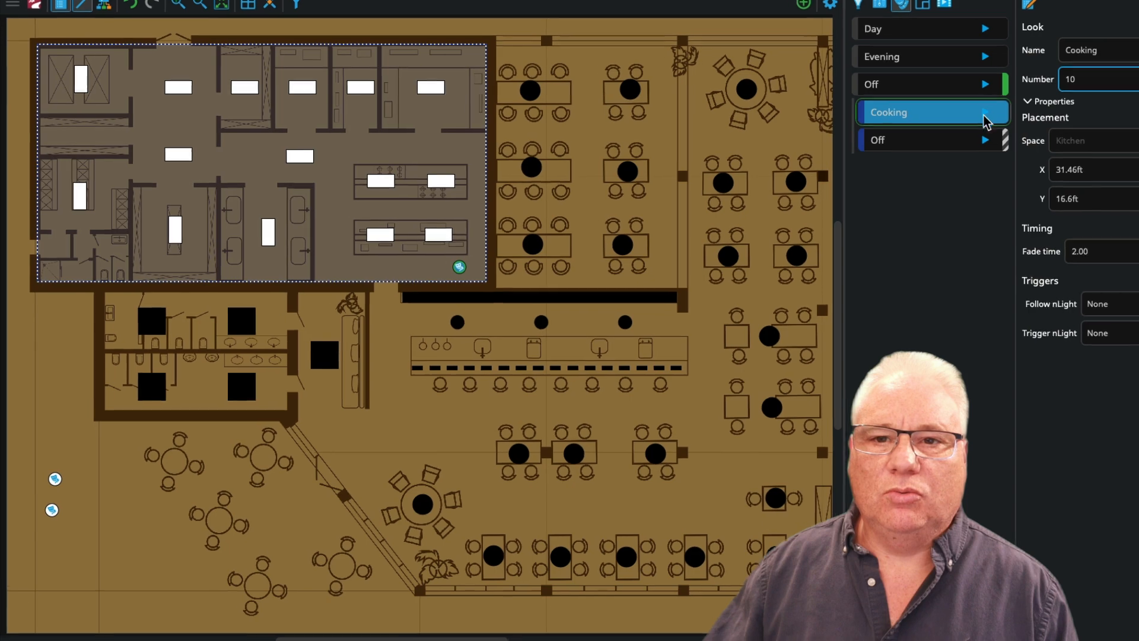
- Play the Kitchen's Off and Cooking looks, and the project-wide Day and Evening looks, in the simulation
left_click(924, 141)
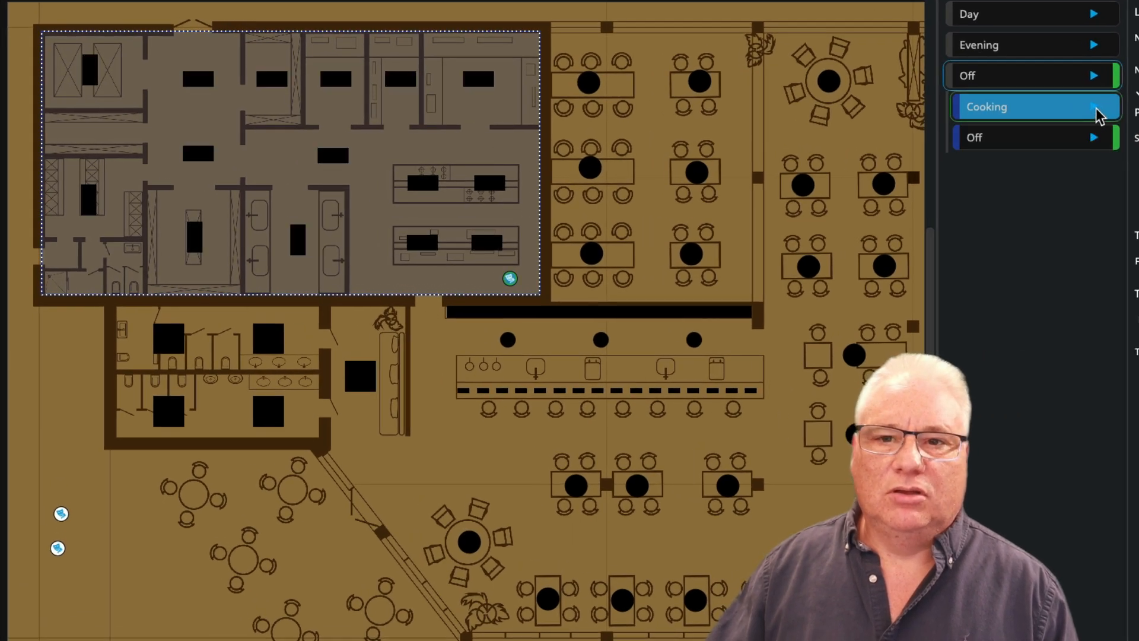
left_click(1097, 110)
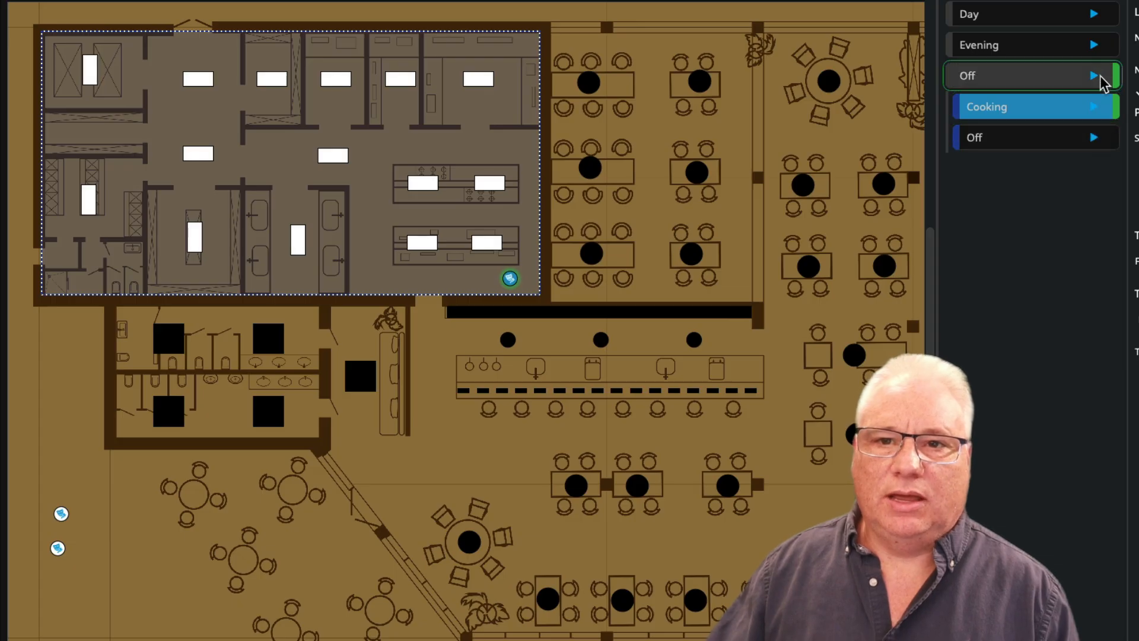
left_click(1095, 48)
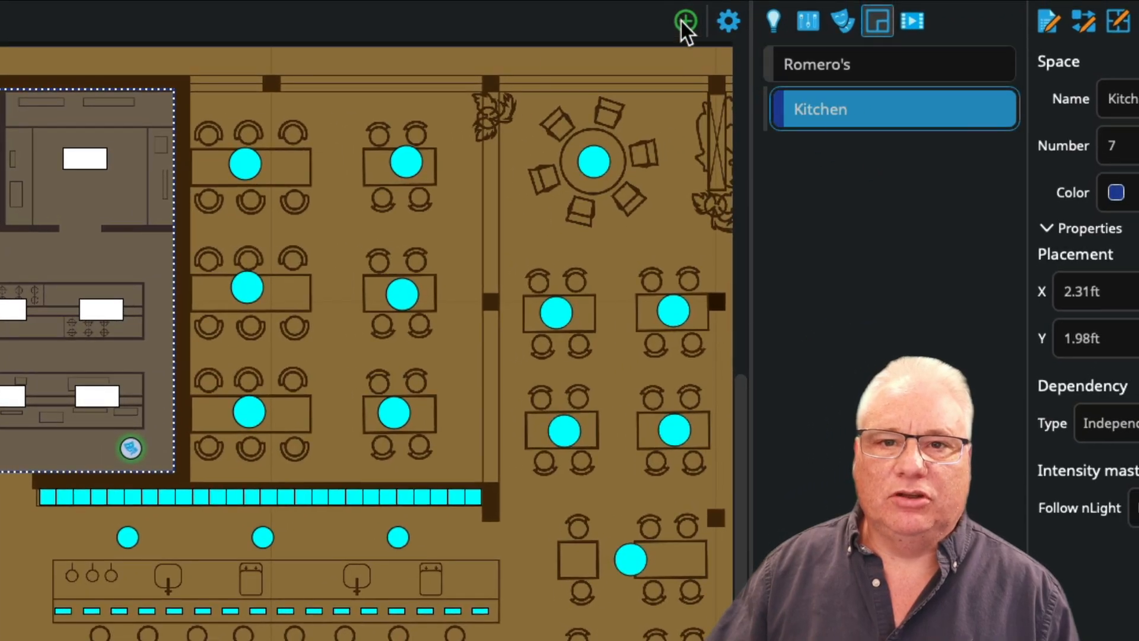
- Draw a rectangular space around the bar counter, its stools and the fixture strip behind it, and name it Bar
left_click(697, 19)
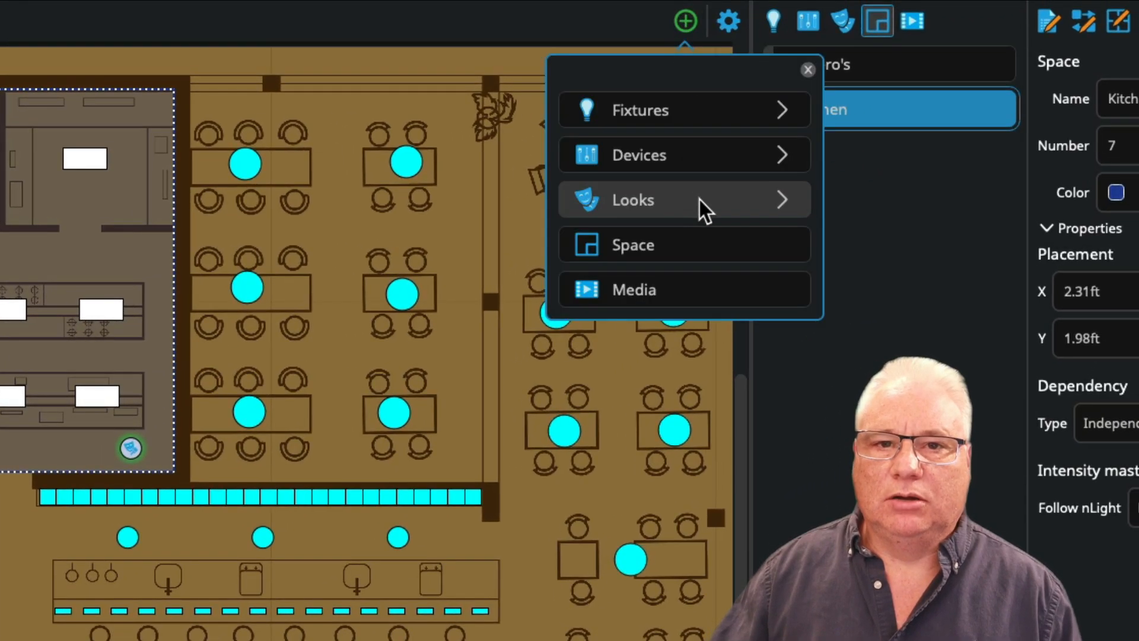
left_click(689, 237)
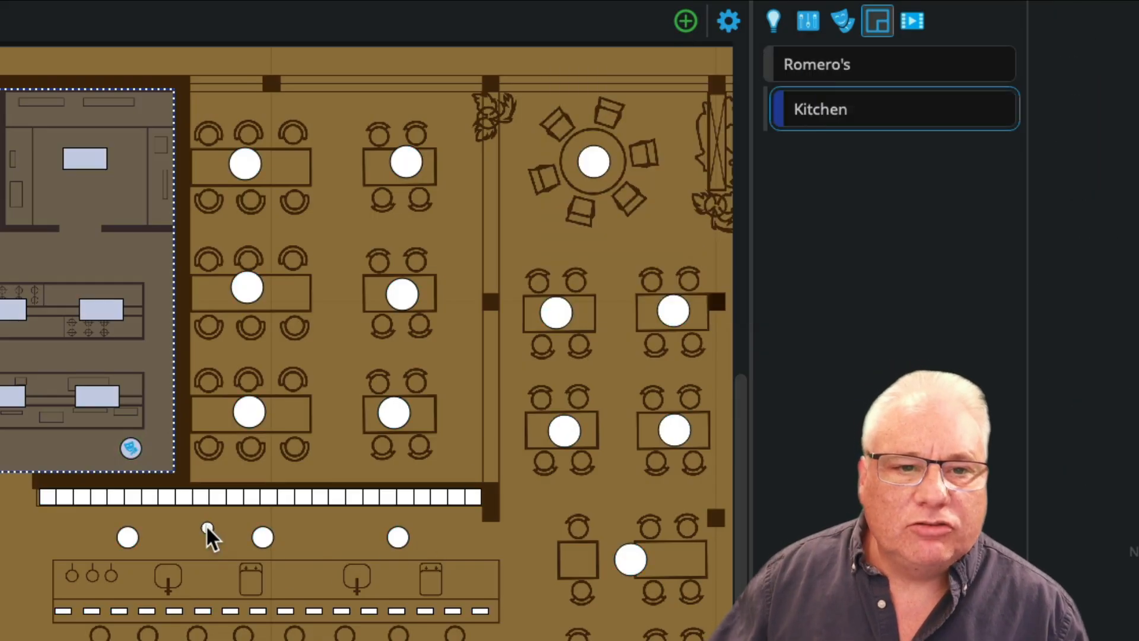
left_click_drag(33, 479, 498, 640)
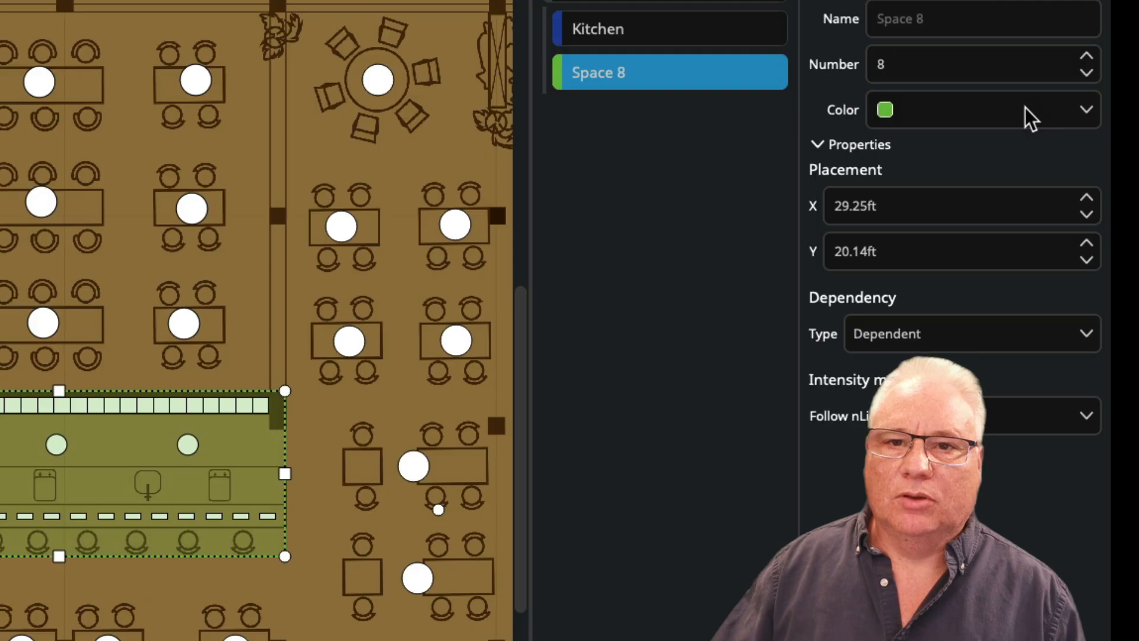
left_click(934, 12)
type("B")
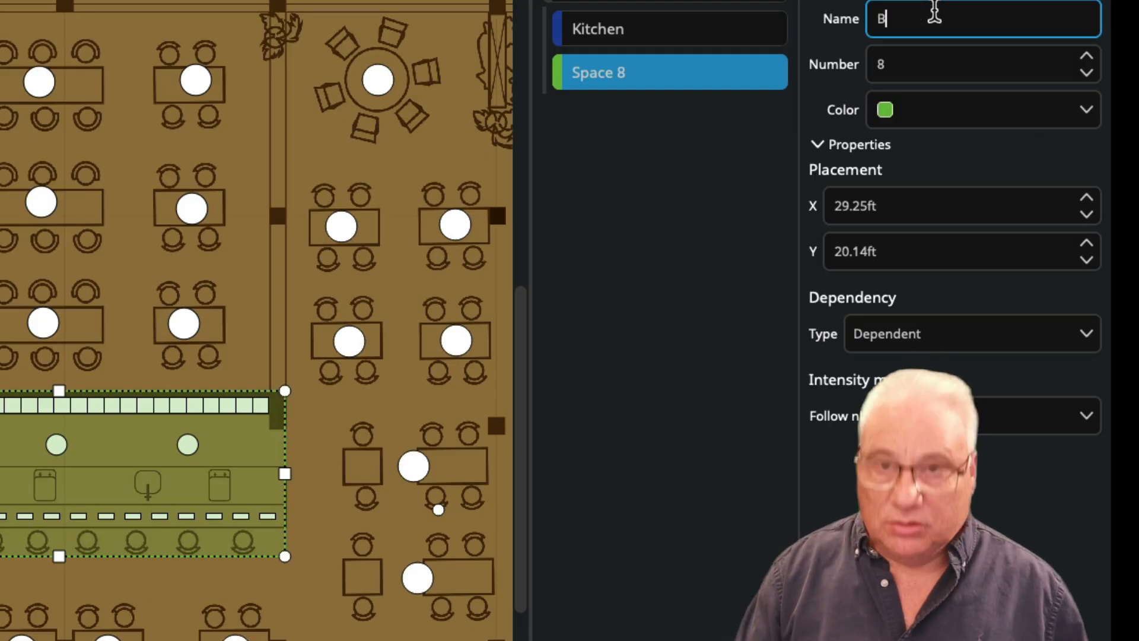
type("ar")
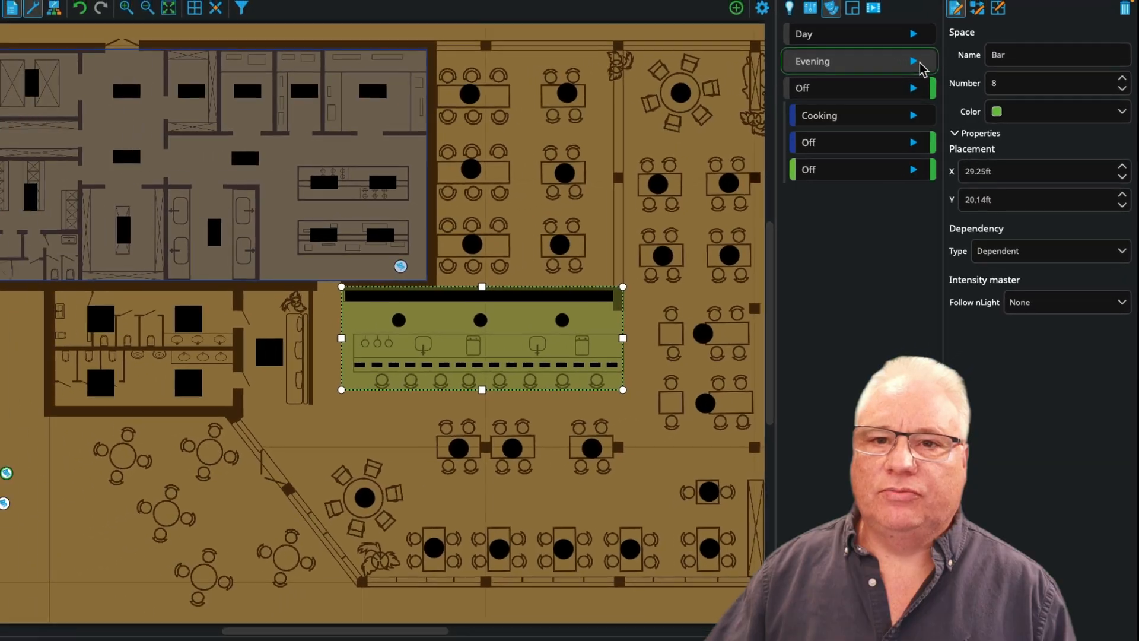
- Preview the Evening and Day looks with the dependent Bar space in place
left_click(913, 61)
left_click(914, 35)
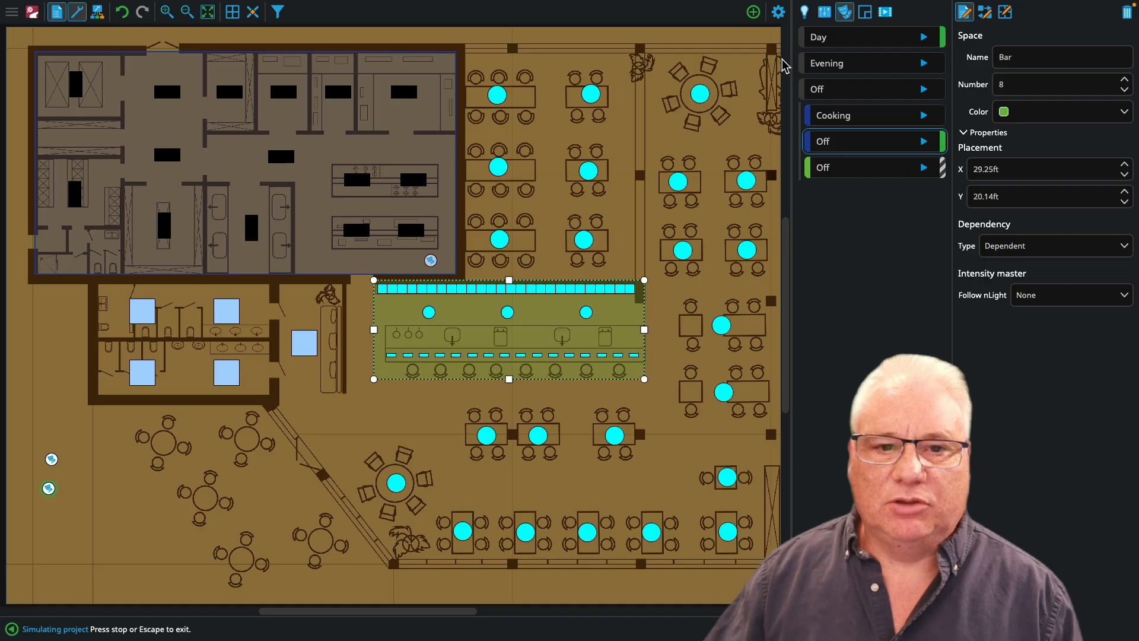
- Add a static look inside the Bar space and color its fixtures blue, RGB 36, 40, 255
left_click(754, 13)
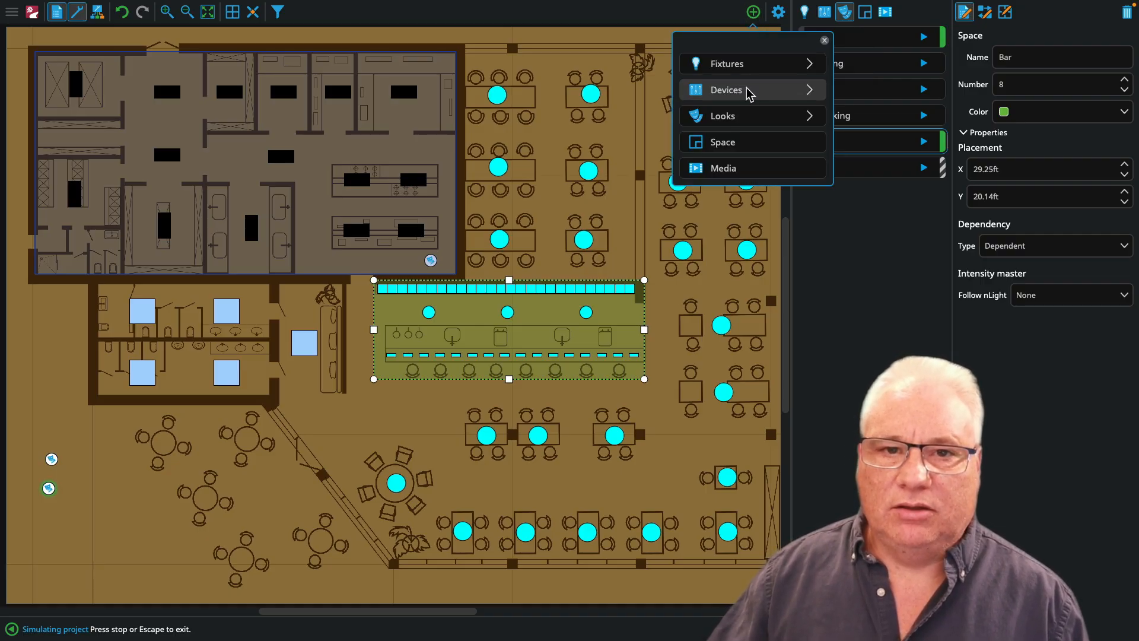
left_click(746, 116)
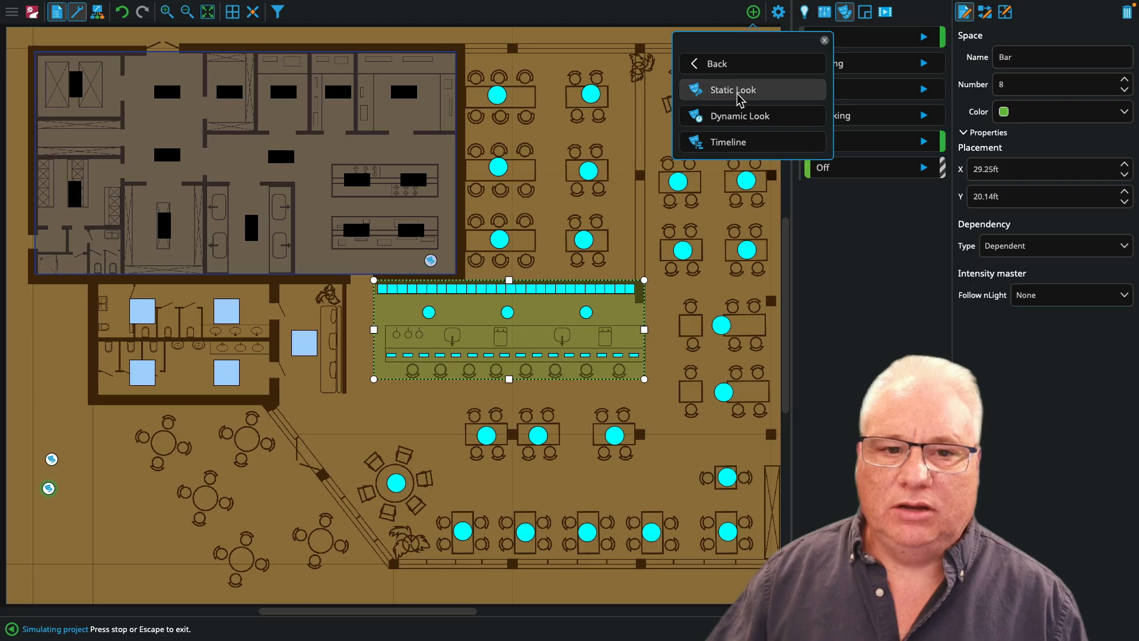
left_click(736, 91)
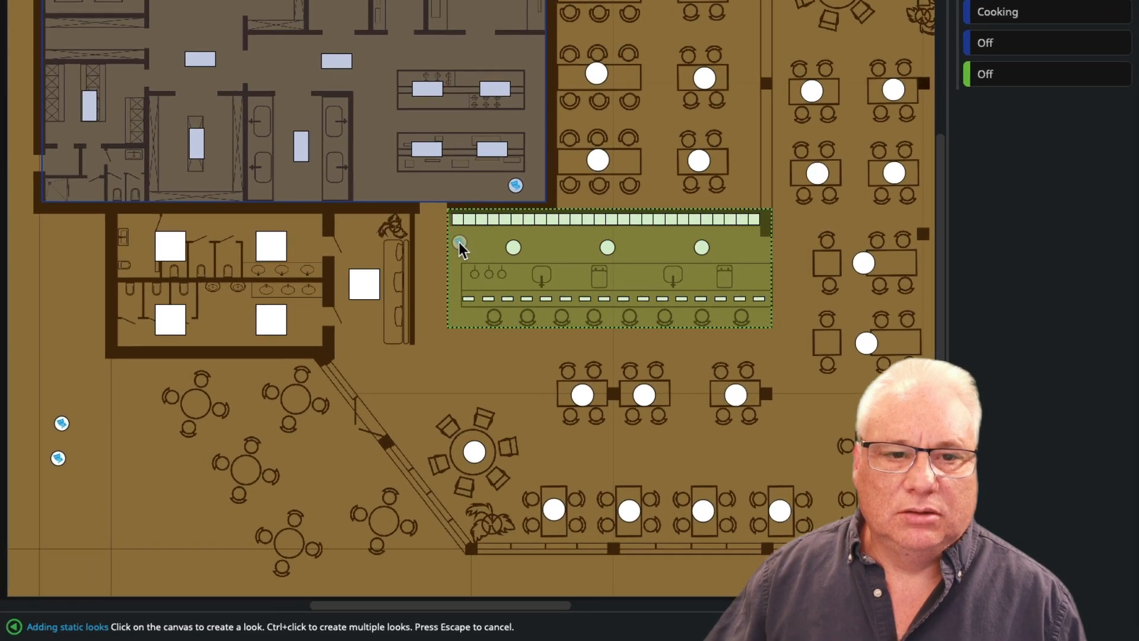
left_click(385, 317)
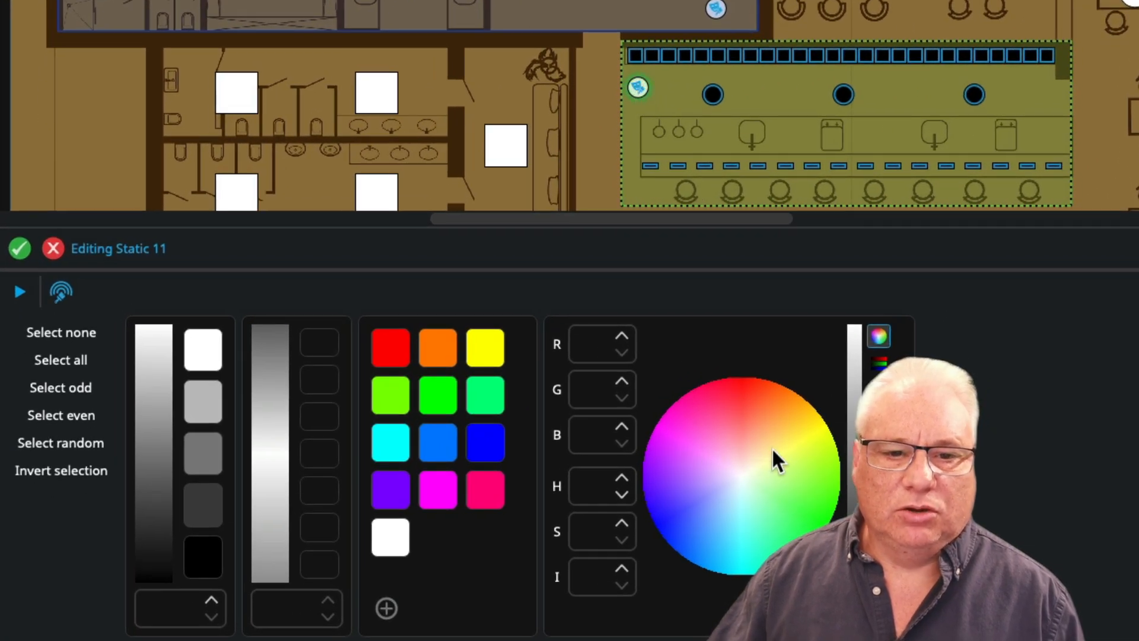
left_click(680, 508)
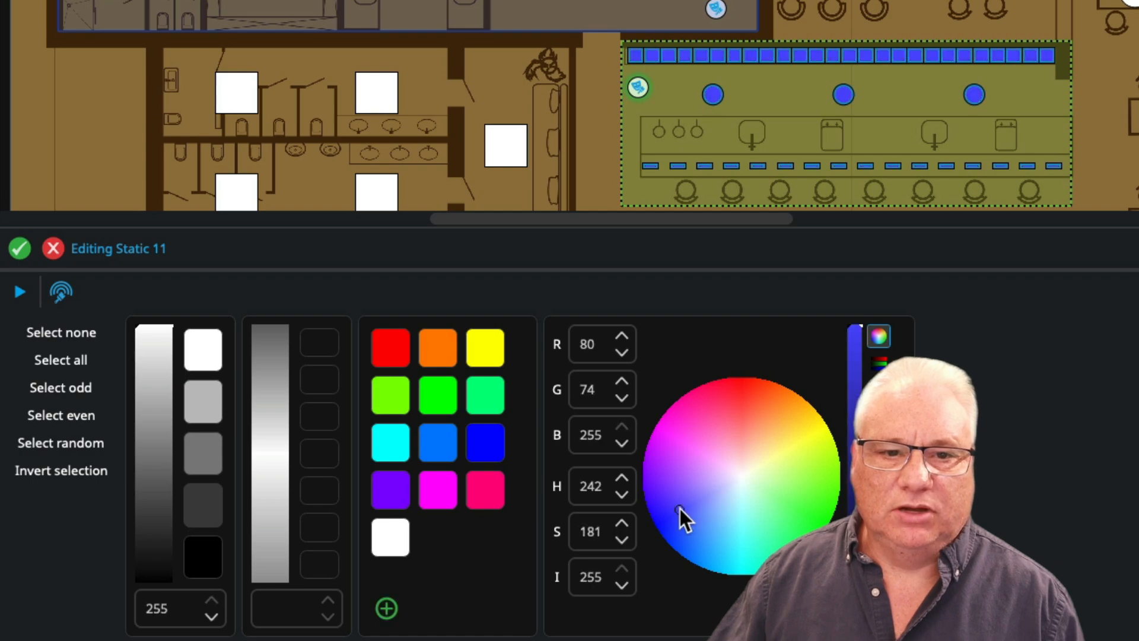
left_click(668, 519)
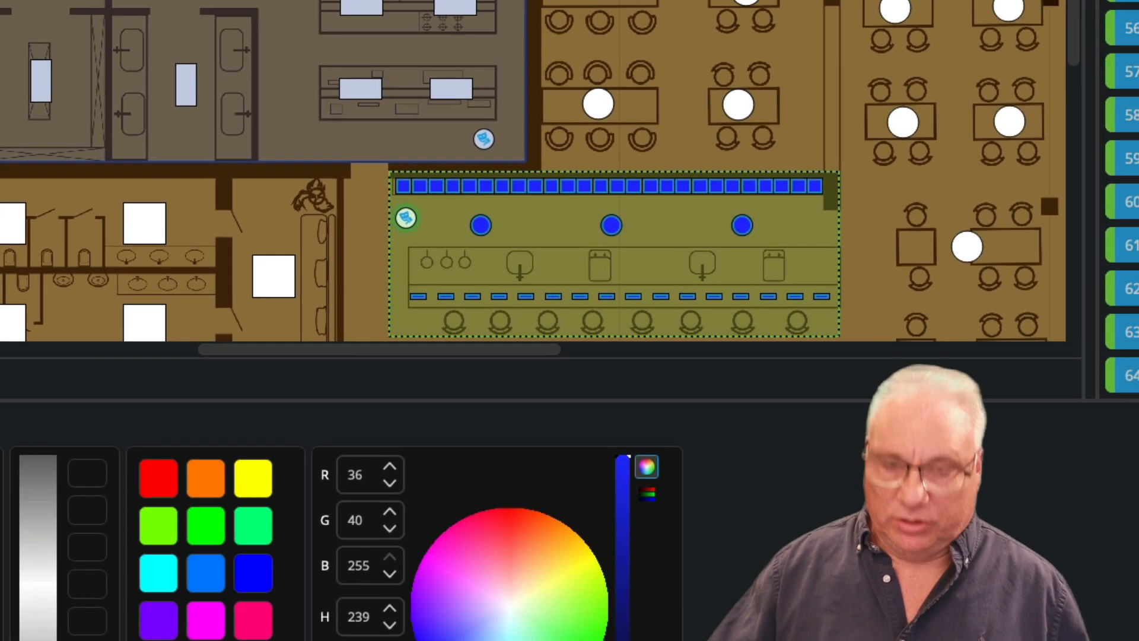
- Name the Bar space's blue static look Moody Blue and save it
left_click(973, 72)
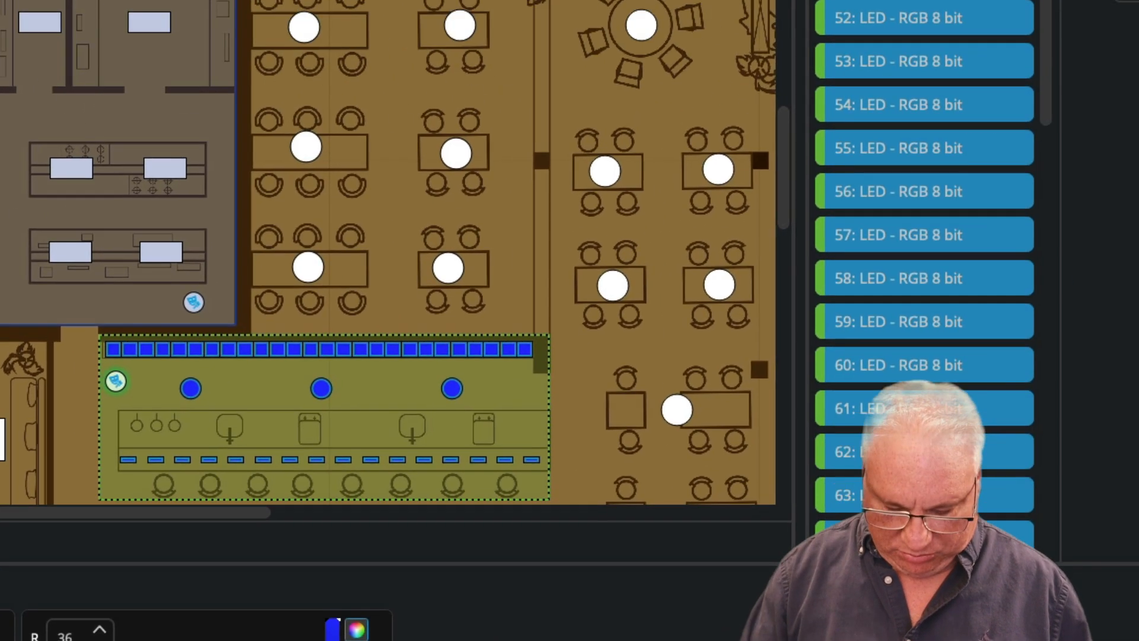
type("Moody")
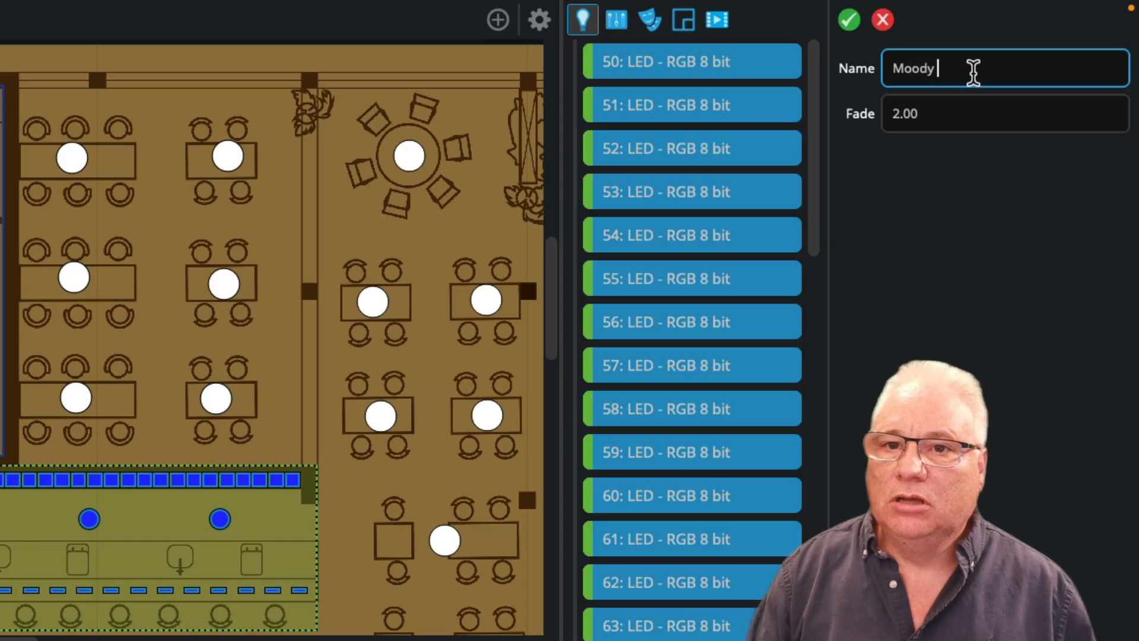
type(" Blue")
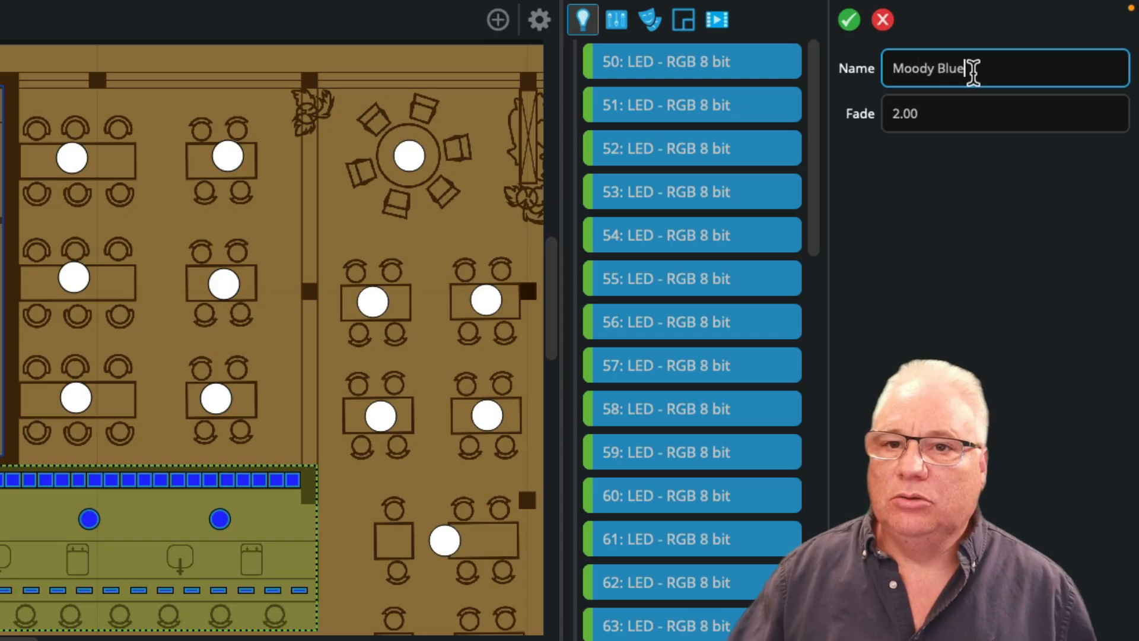
left_click(849, 21)
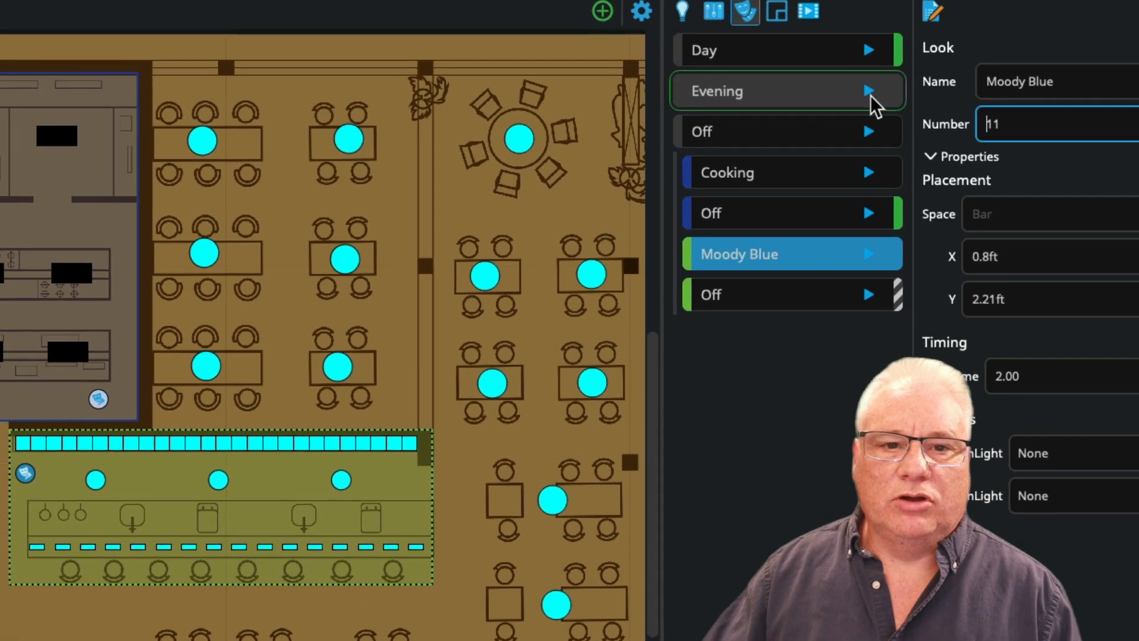
- Play the project-wide Evening and Day looks and the Bar's Moody Blue look in the simulation
left_click(811, 106)
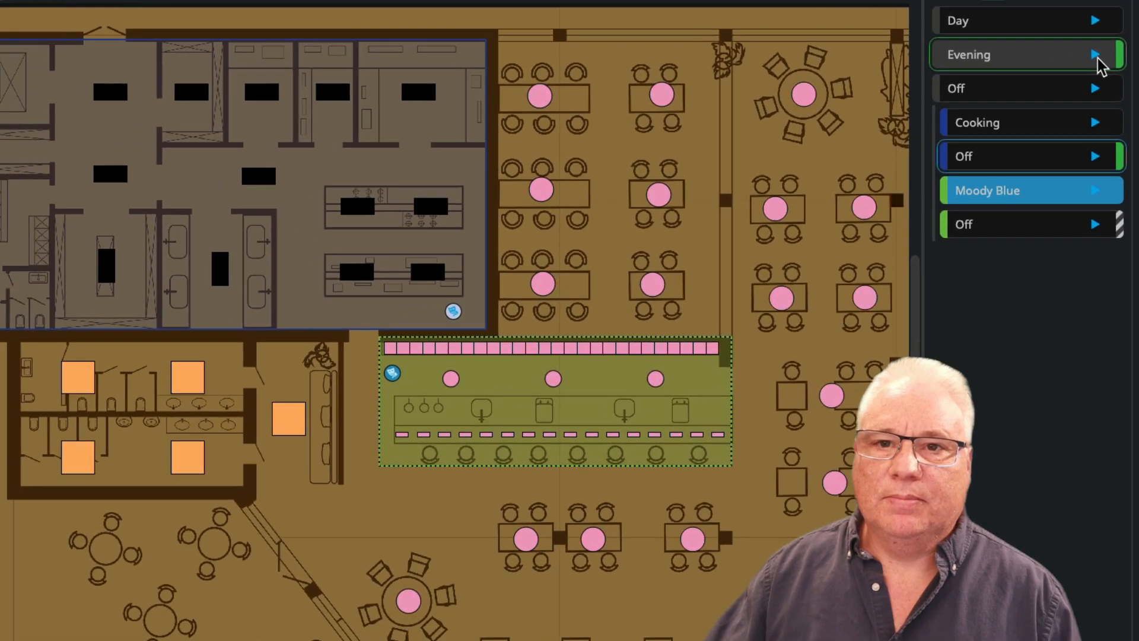
left_click(989, 42)
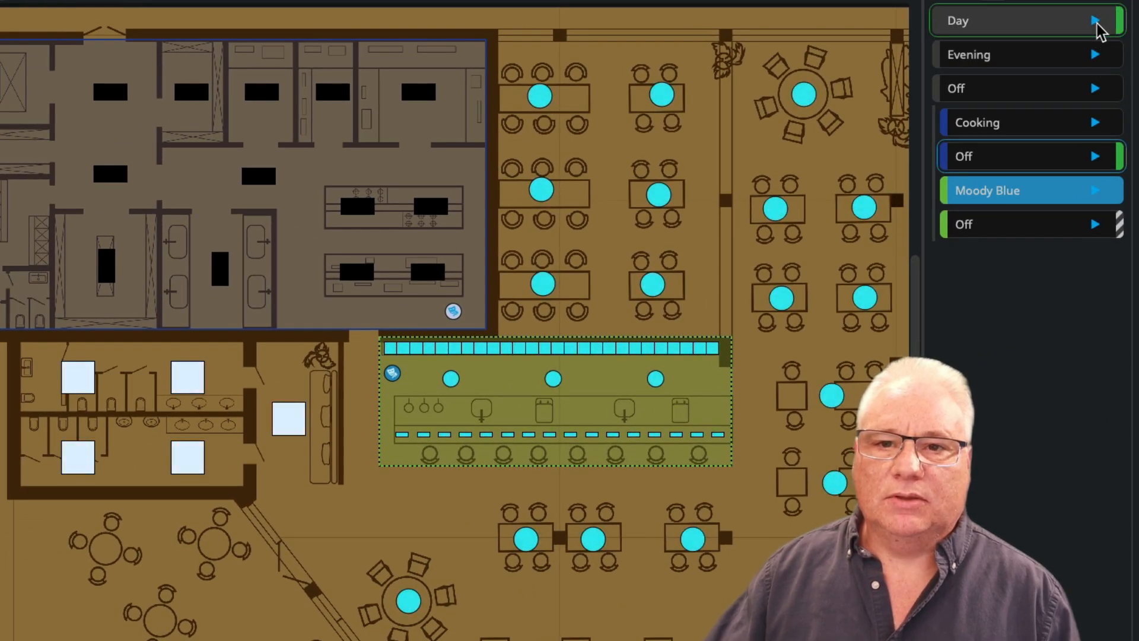
left_click(1095, 200)
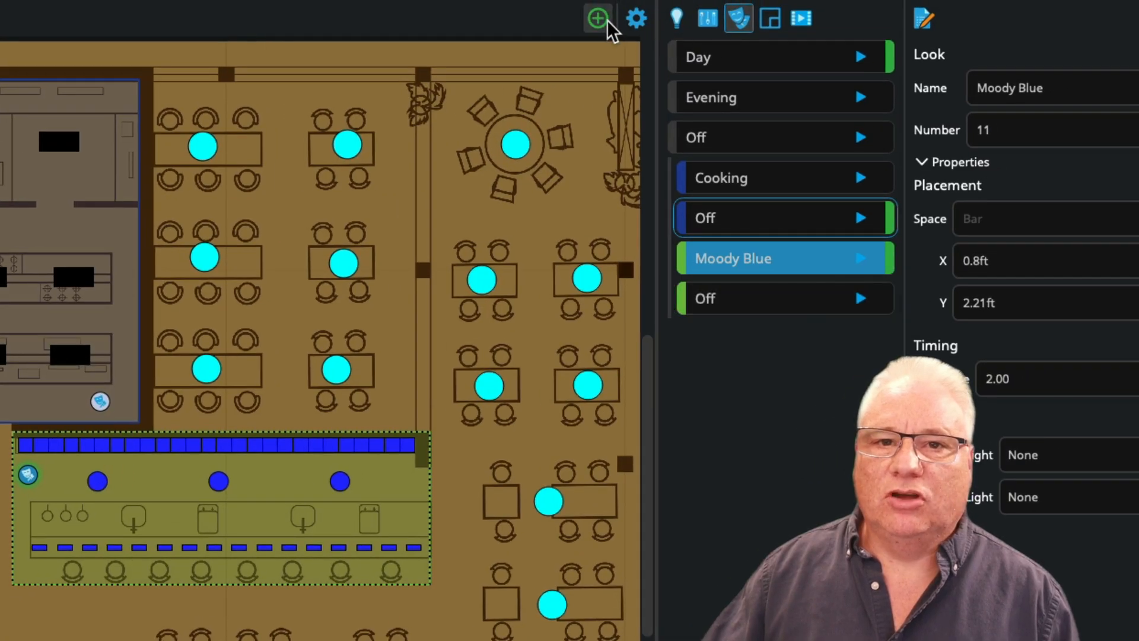
- Draw a rectangular space around the fixture strip behind the bar, nested inside the Bar space, and name it Bottles
left_click(612, 17)
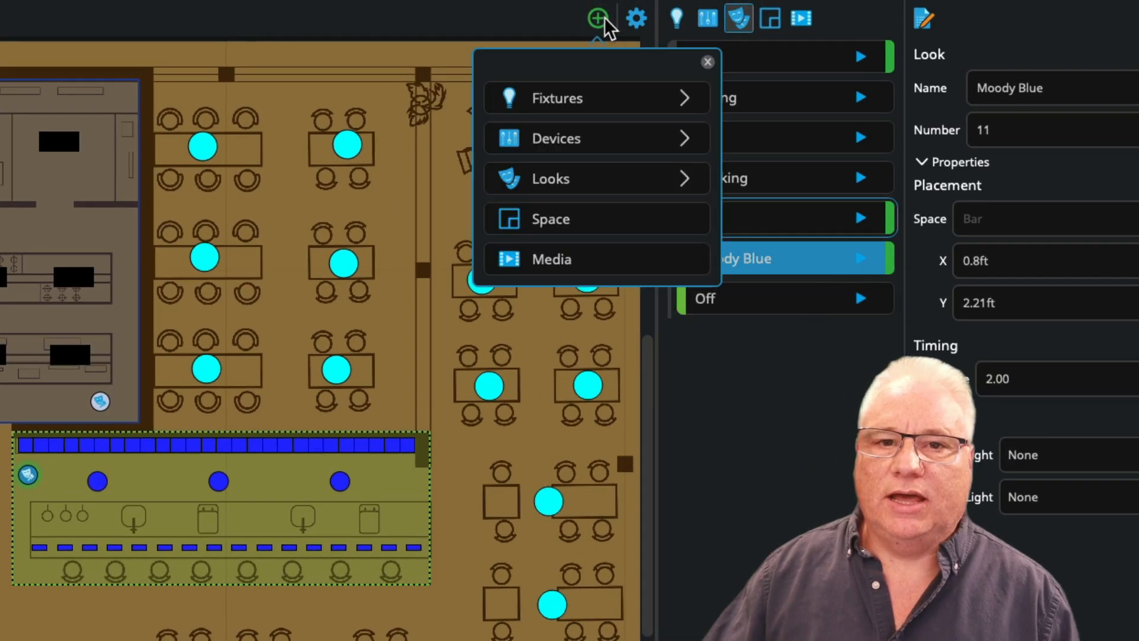
left_click(582, 216)
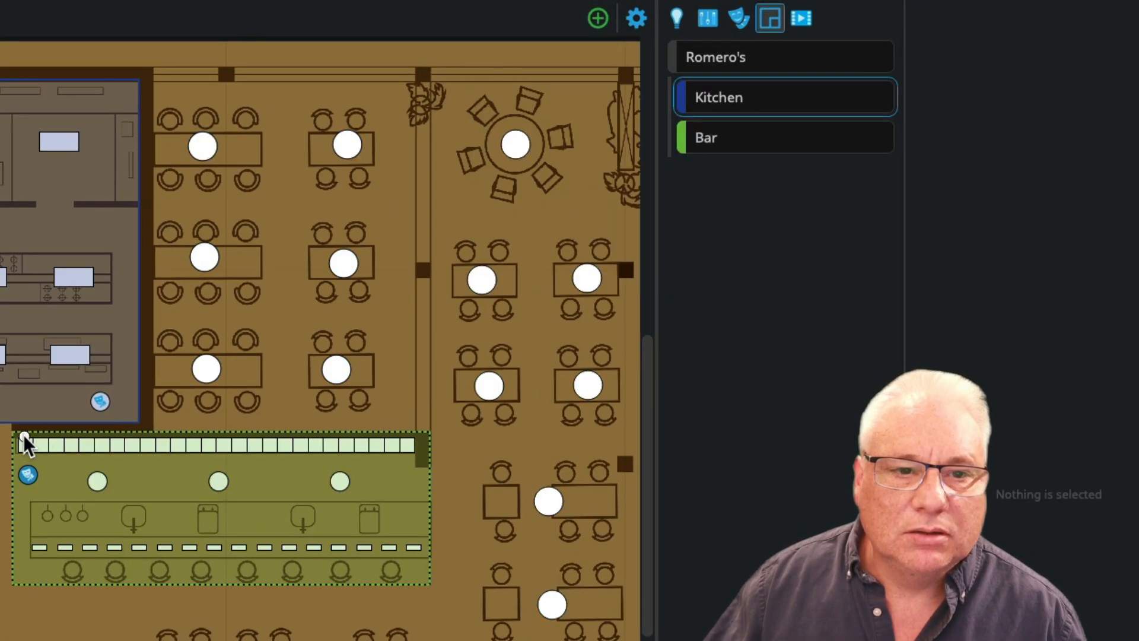
left_click_drag(16, 433, 421, 453)
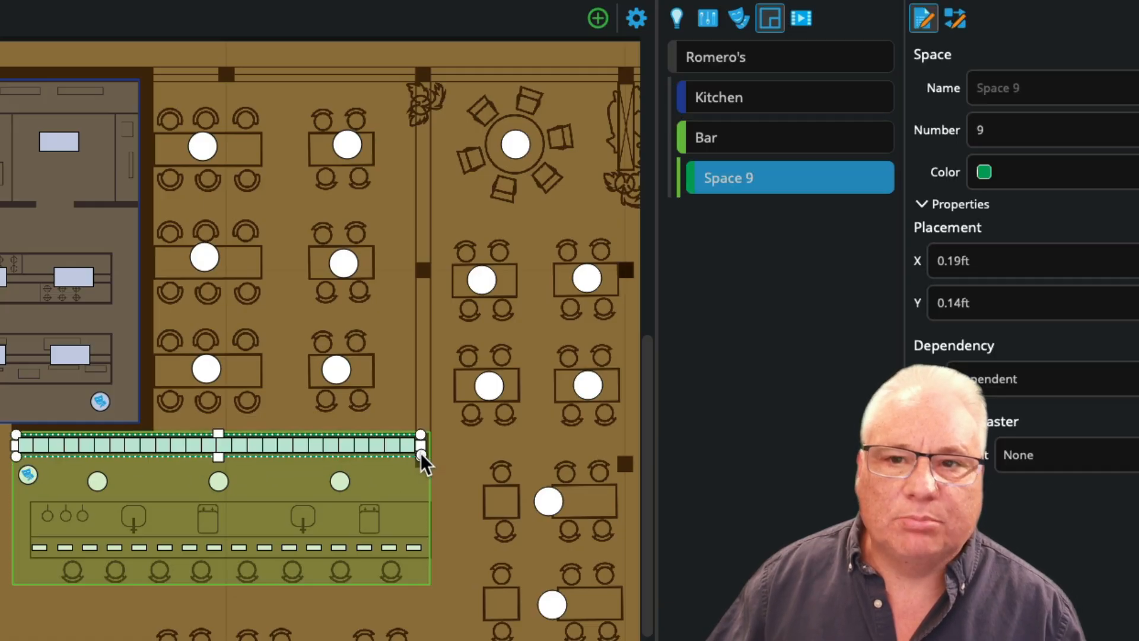
left_click(1053, 90)
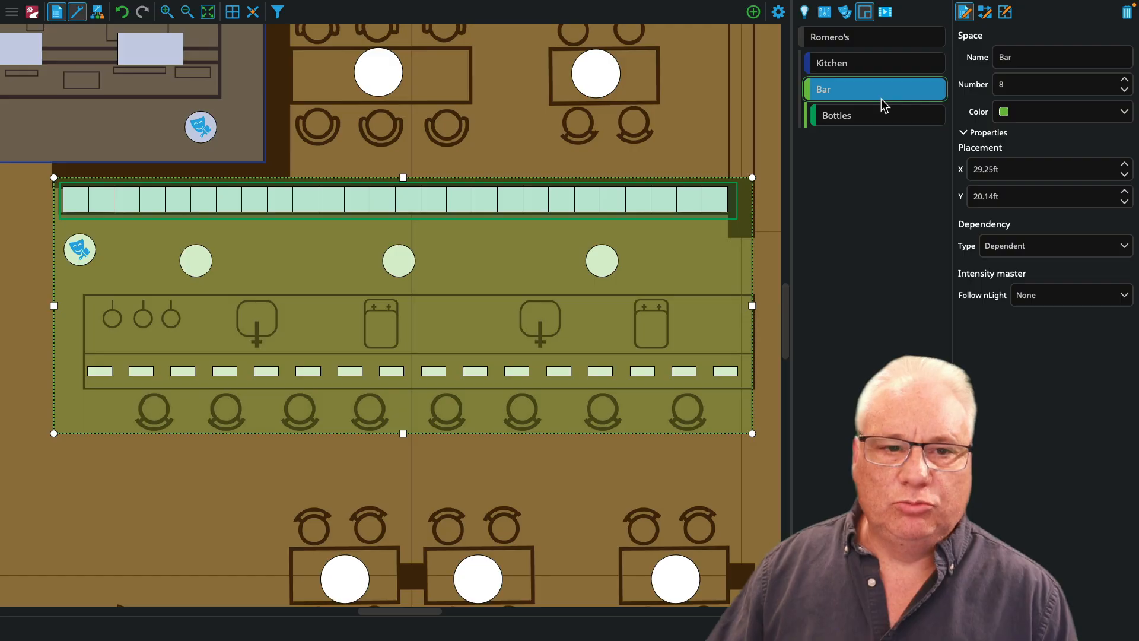
- Add a dynamic look at the far end of the fixture strip inside the Bottles space
left_click(753, 13)
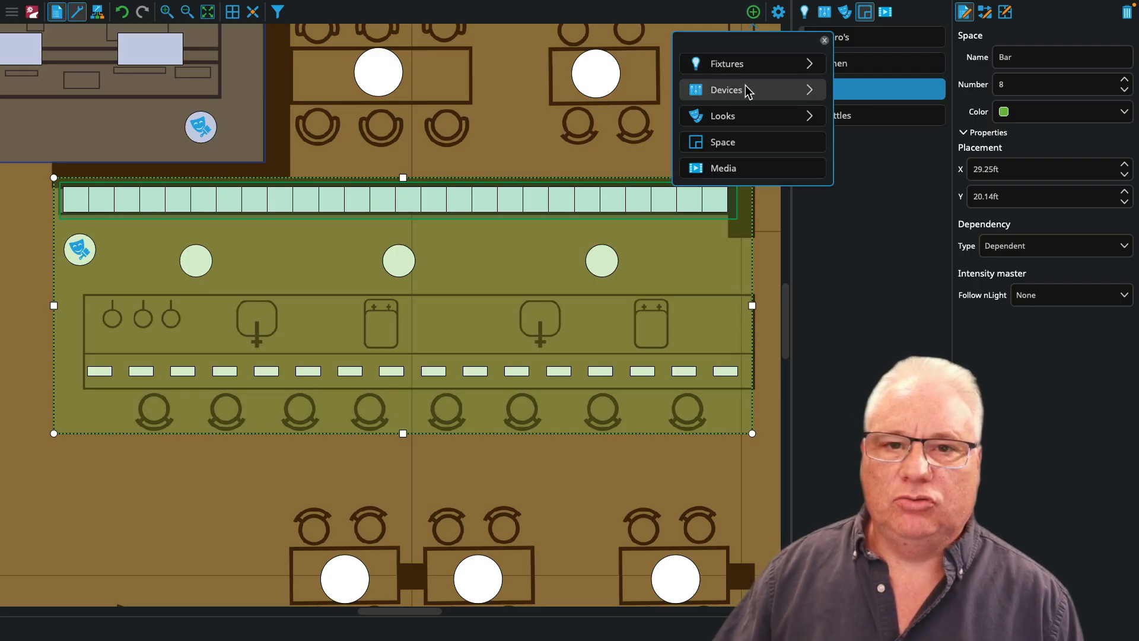
left_click(745, 116)
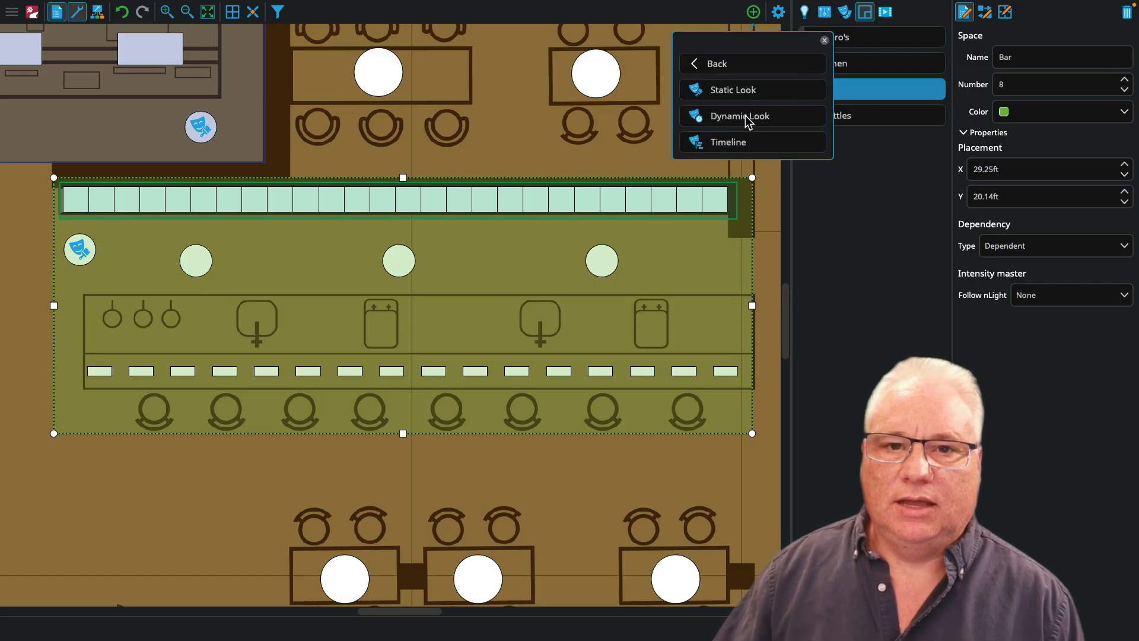
left_click(776, 116)
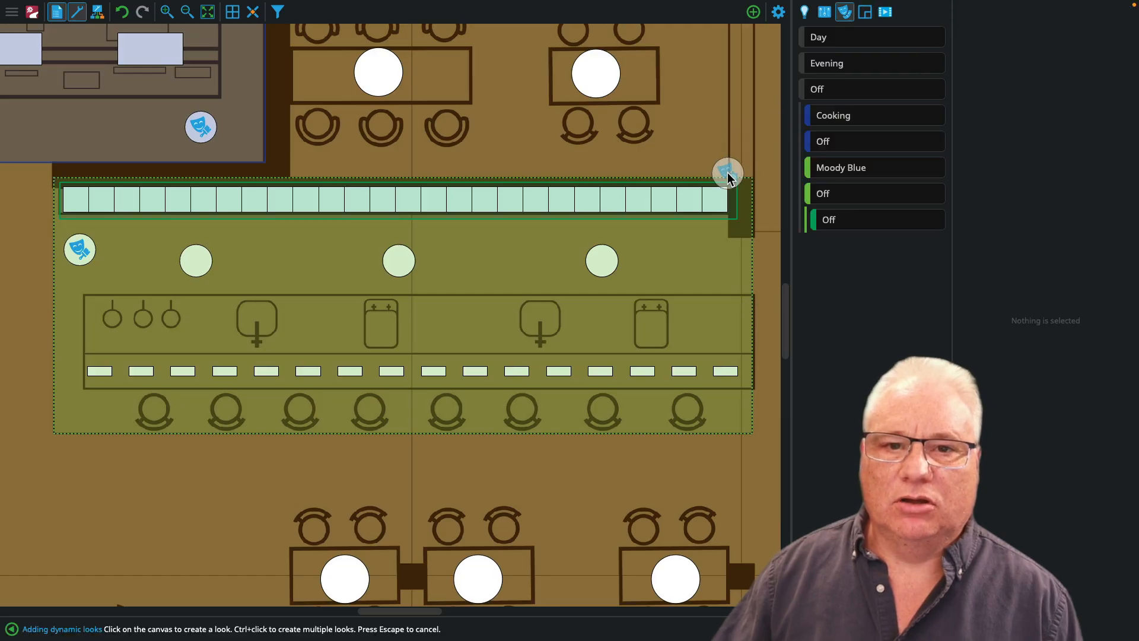
left_click(712, 201)
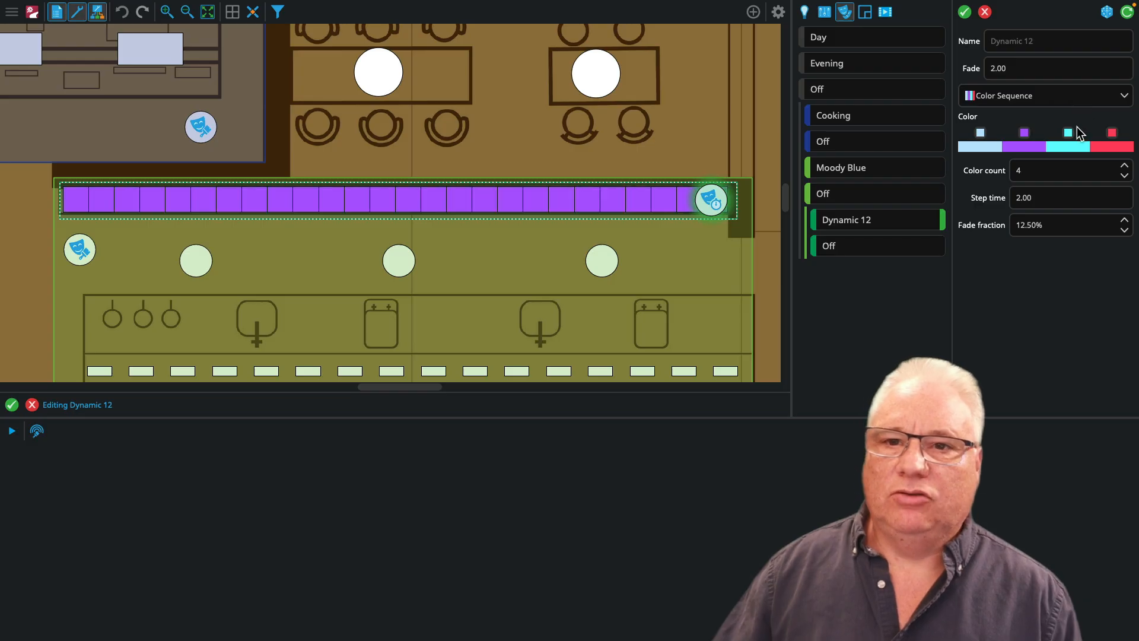
- Set the Bottles space's dynamic look to the Rainbow Chase effect and name it Rainbow
left_click(1076, 96)
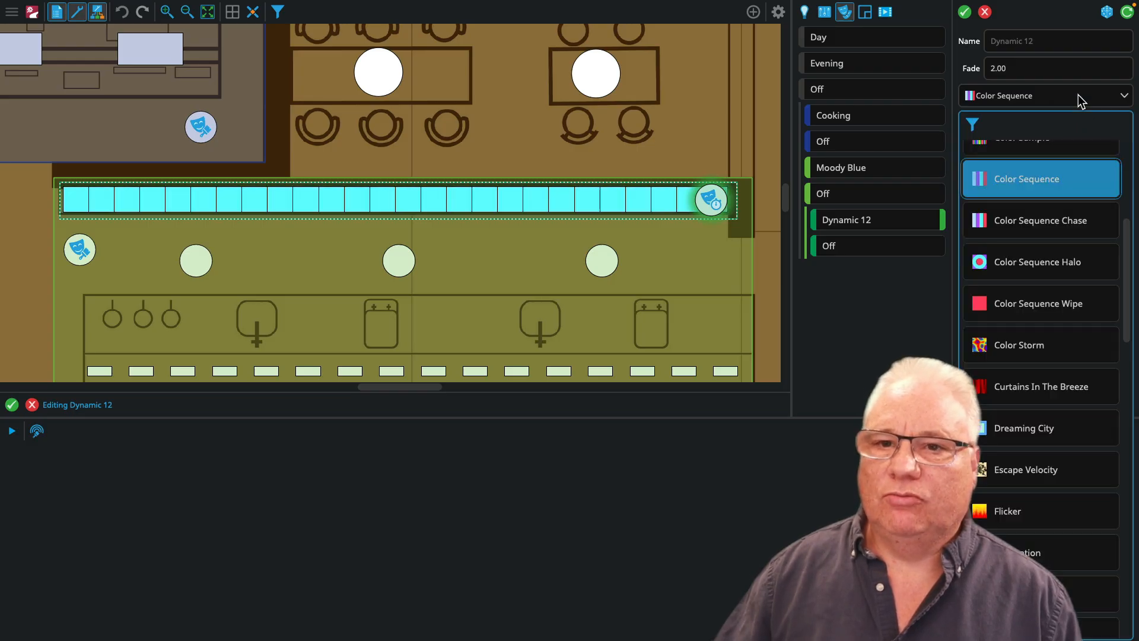
scroll(990, 413, "down", 10)
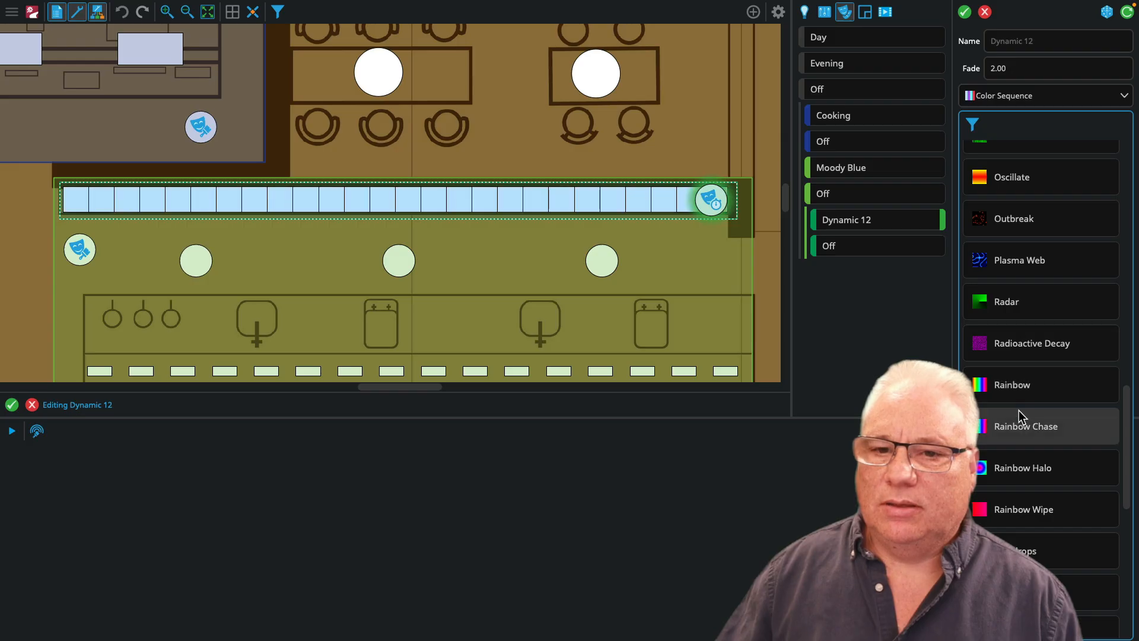
left_click(1020, 425)
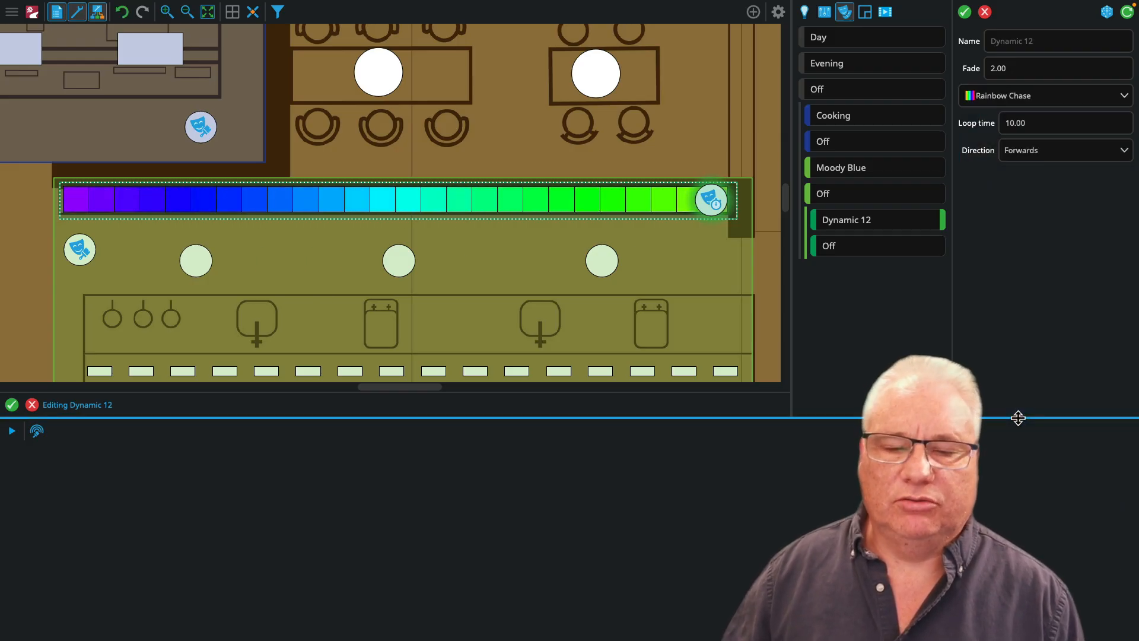
left_click(1014, 41)
type("Rainbow")
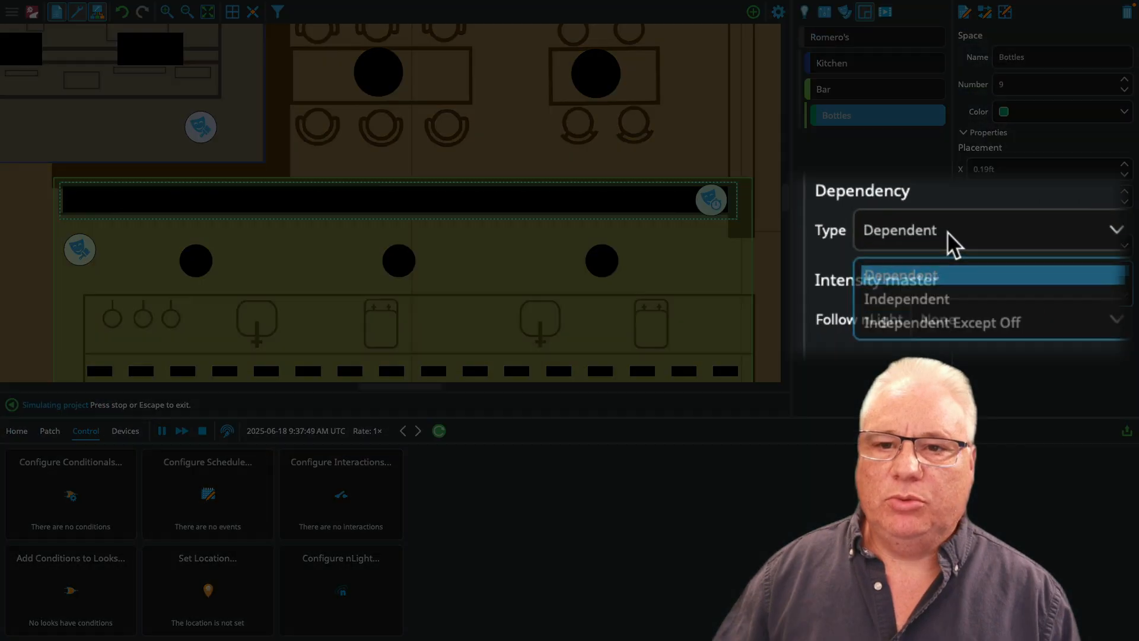
- Set the Bottles space's dependency type to Independent Except Off
left_click(898, 284)
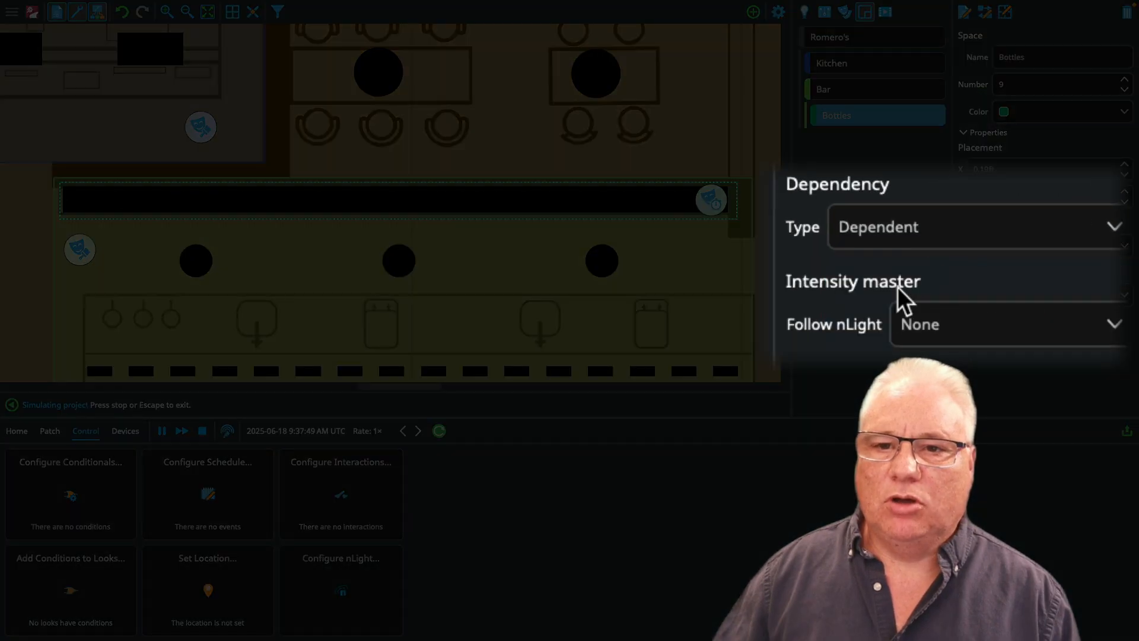
left_click(927, 226)
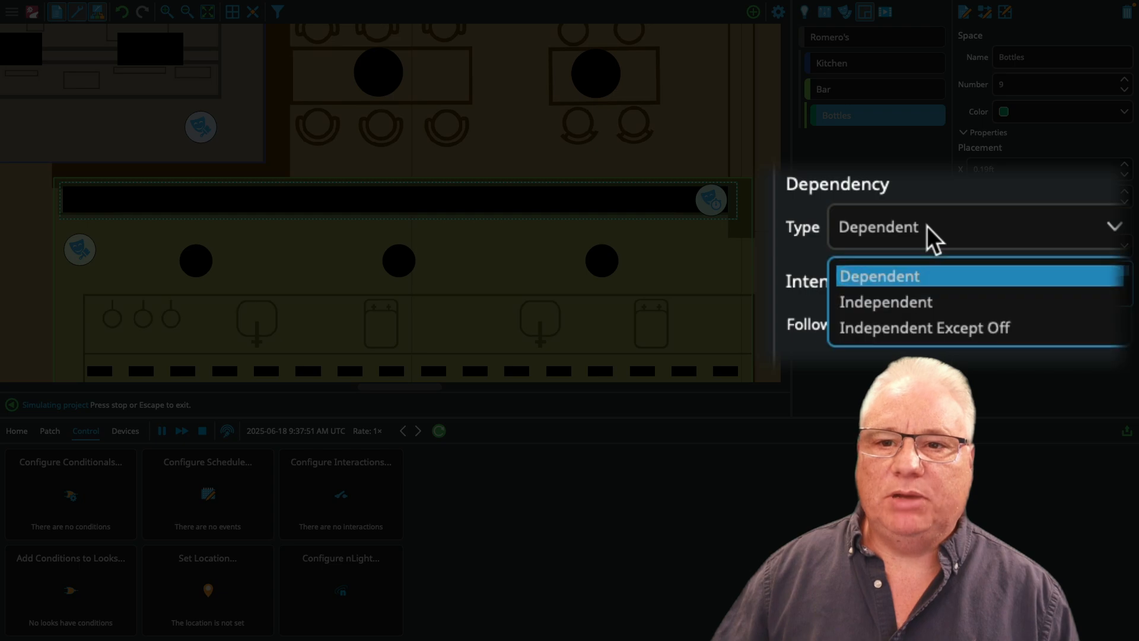
left_click(963, 328)
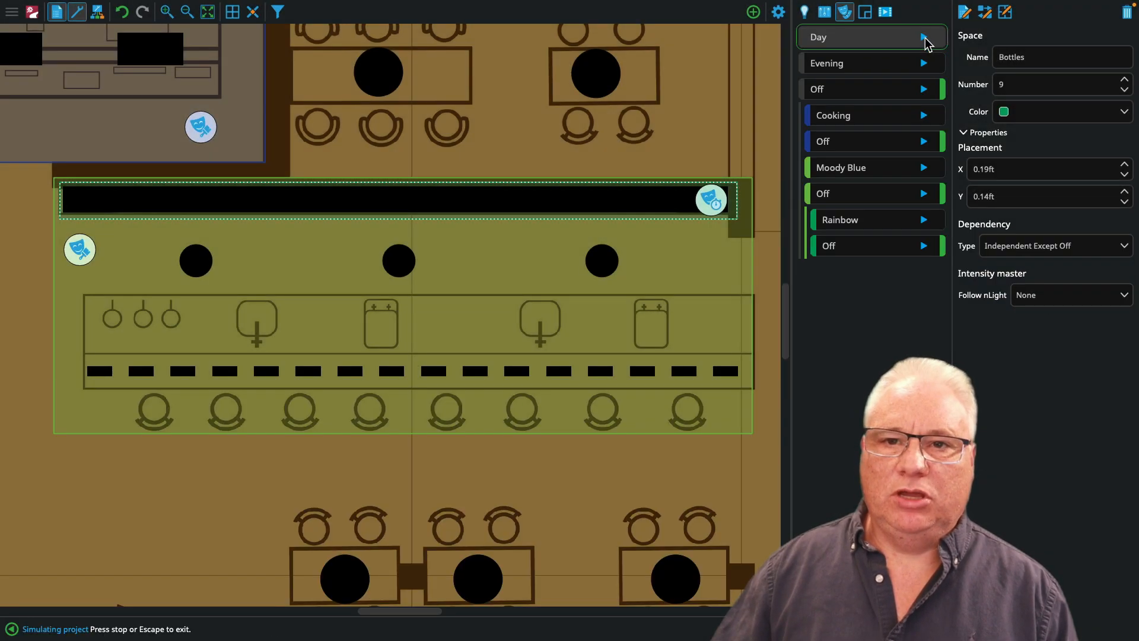
- Play the project-wide Day look, the Bottles space's Rainbow look and the Bar's Moody Blue look in the simulation
left_click(924, 38)
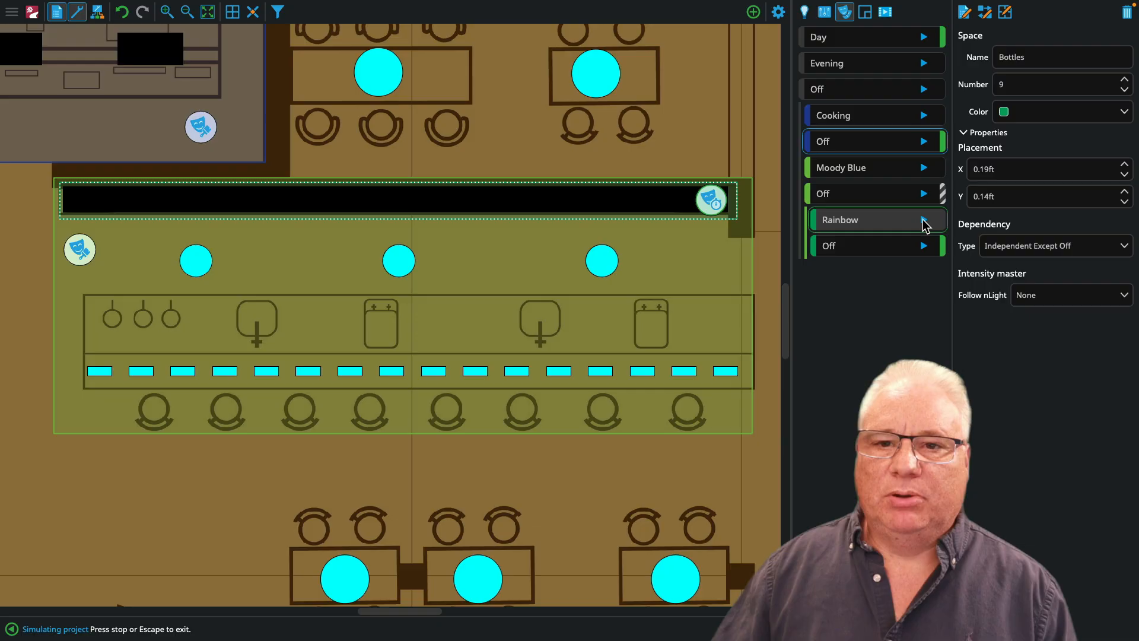
left_click(923, 219)
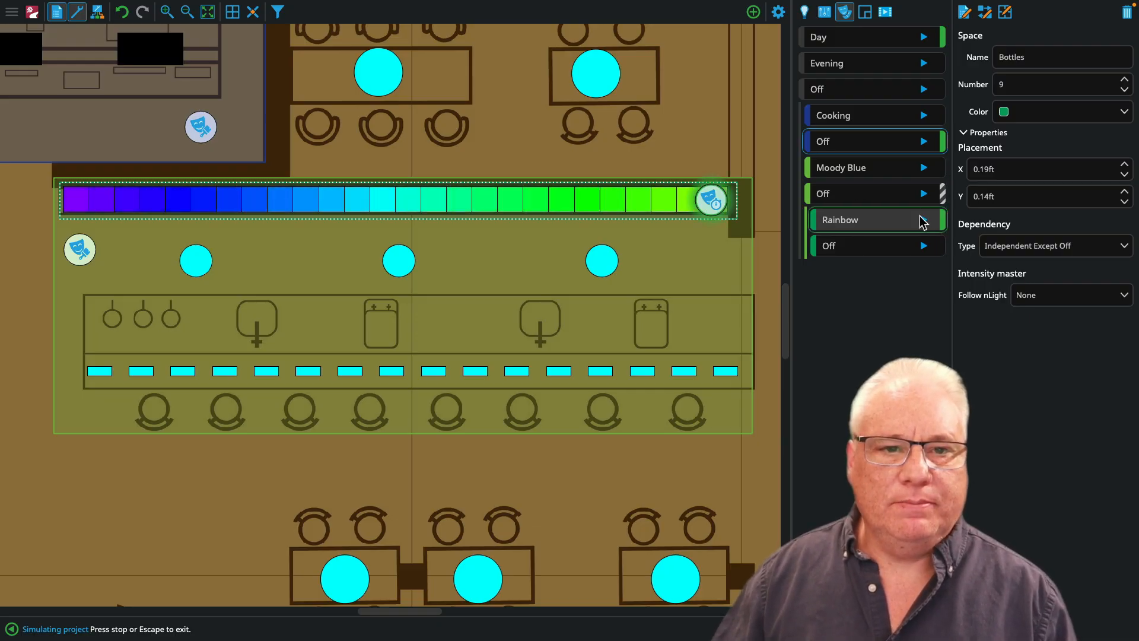
left_click(923, 169)
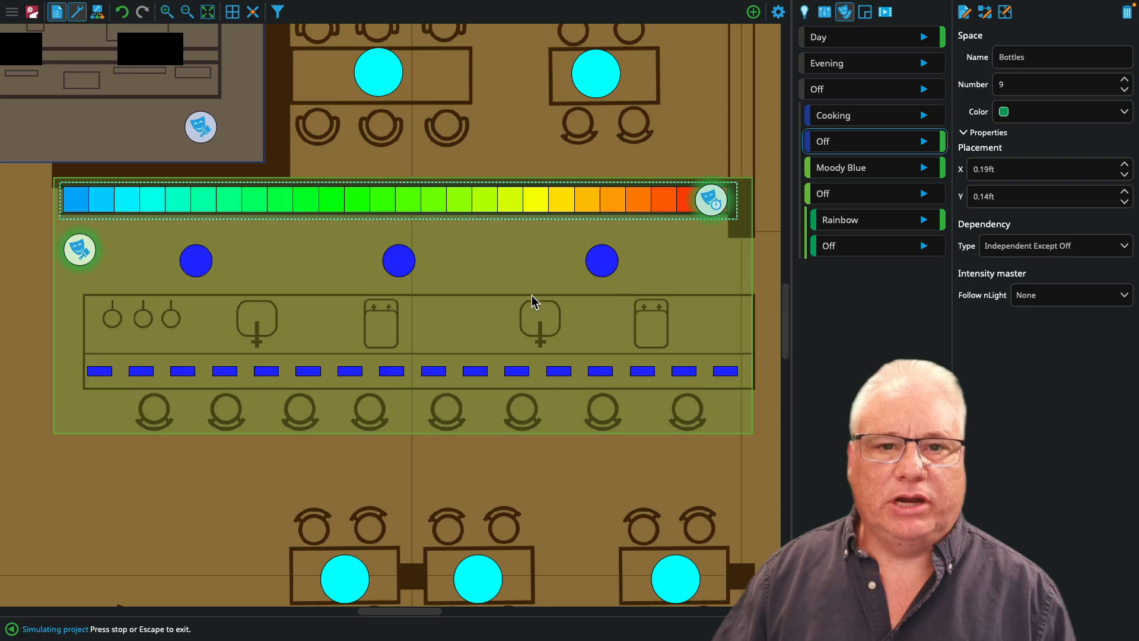
- Draw a rectangular space around the bar's front edge fixtures and stools inside the Bar space, and name it Bar Rail Edge
left_click(753, 13)
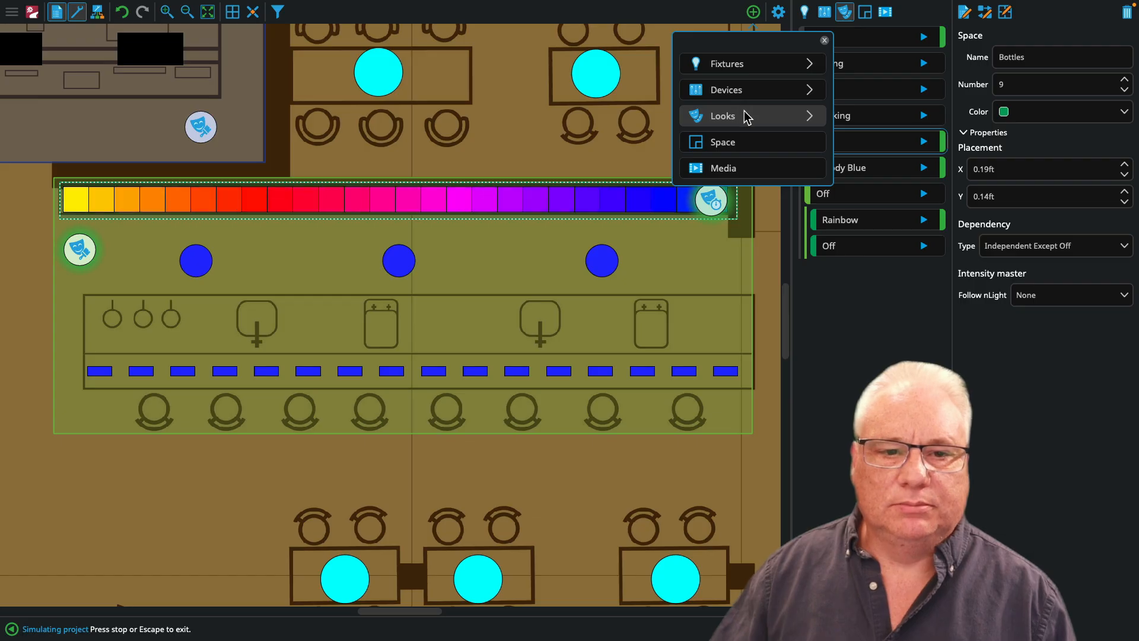
left_click(736, 140)
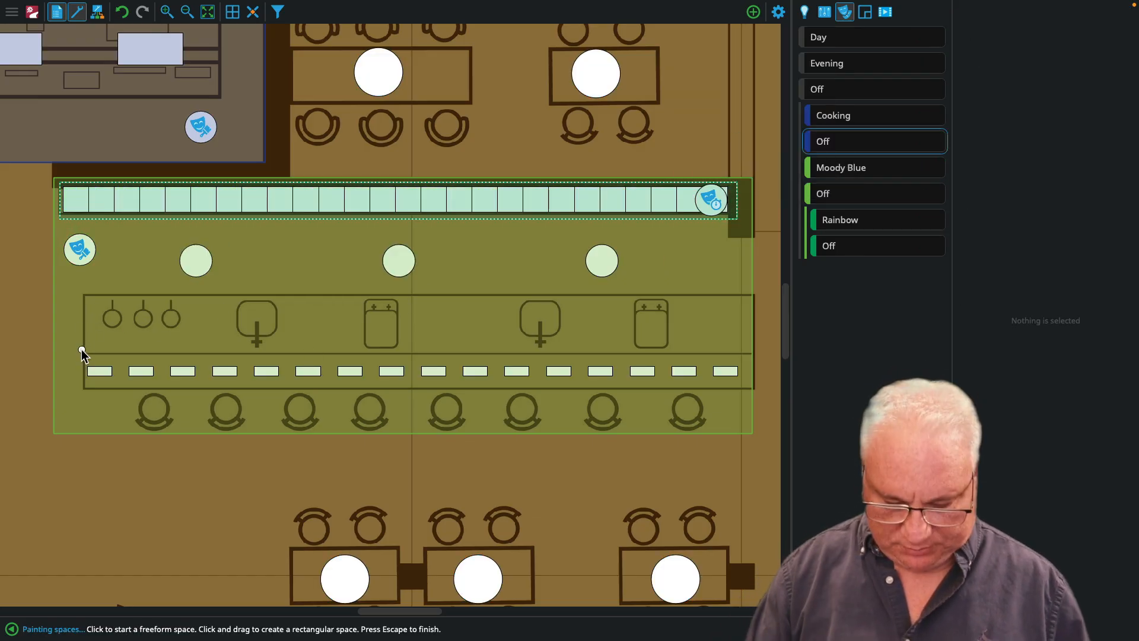
left_click_drag(64, 347, 488, 429)
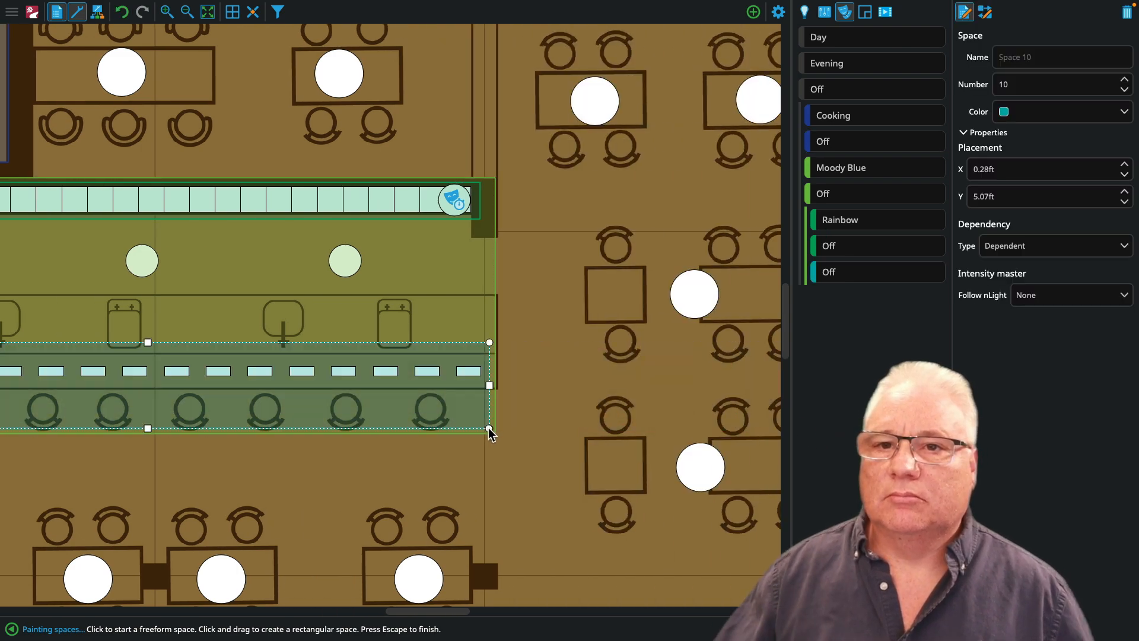
left_click(1052, 59)
type("Bar Rail Edge")
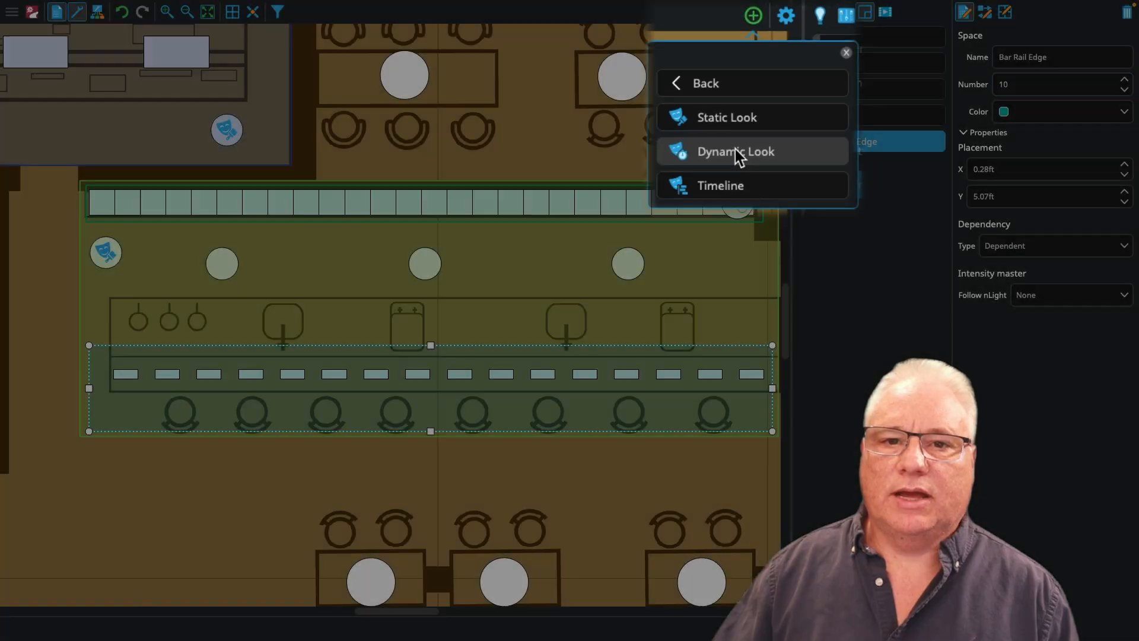
- Add a dynamic look inside the Bar Rail Edge space with the Color Storm effect and name it Color Storm
left_click(735, 150)
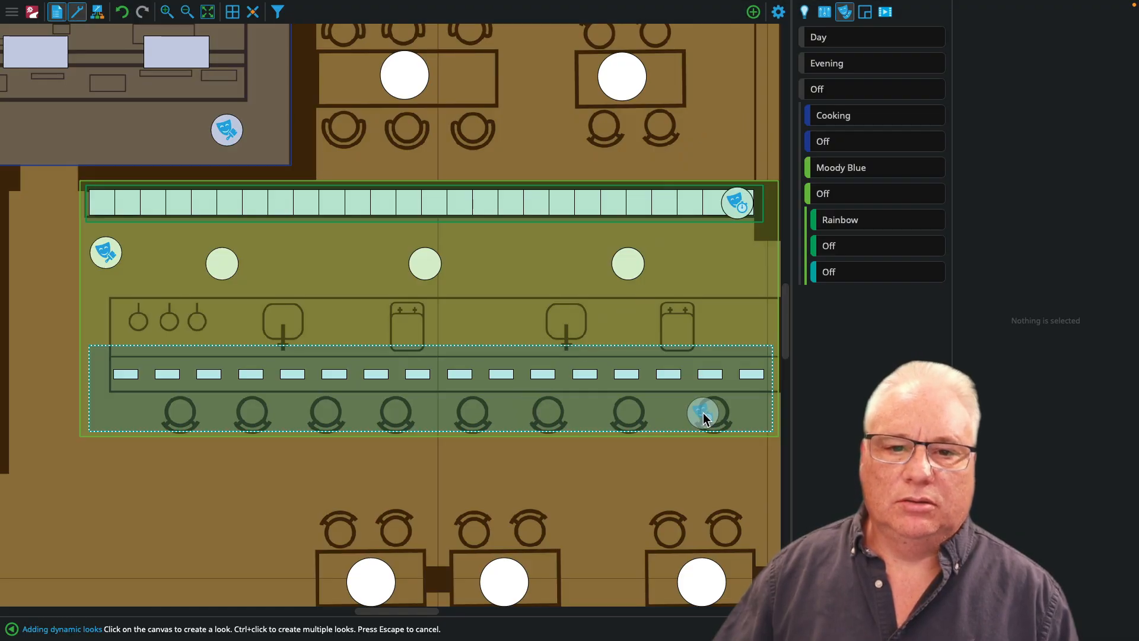
left_click(742, 411)
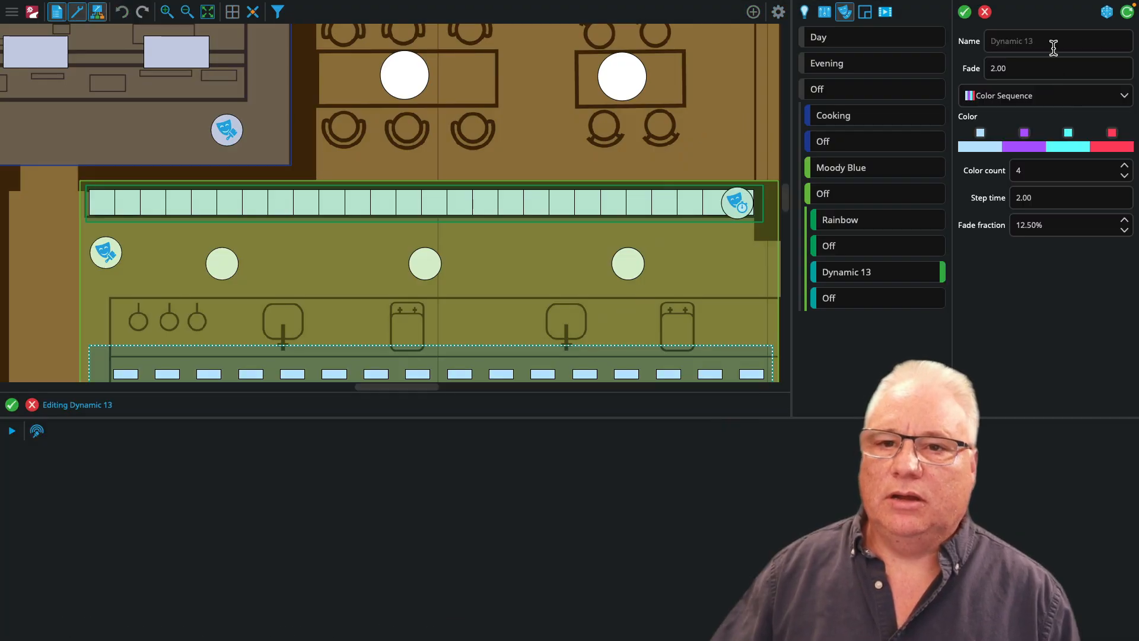
left_click(1048, 97)
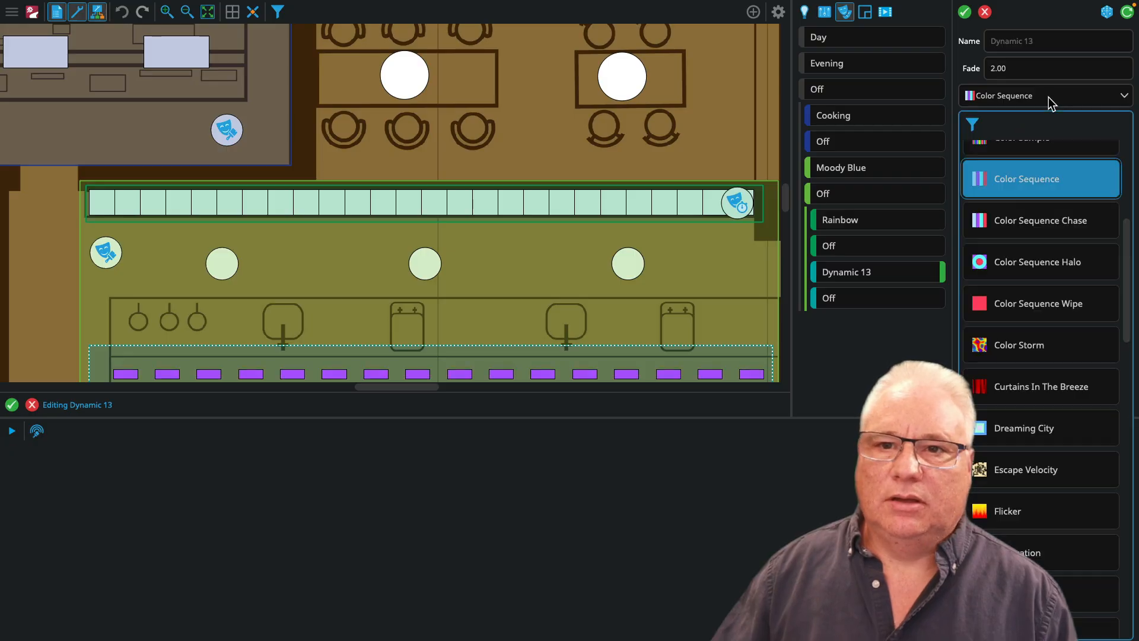
left_click(1039, 346)
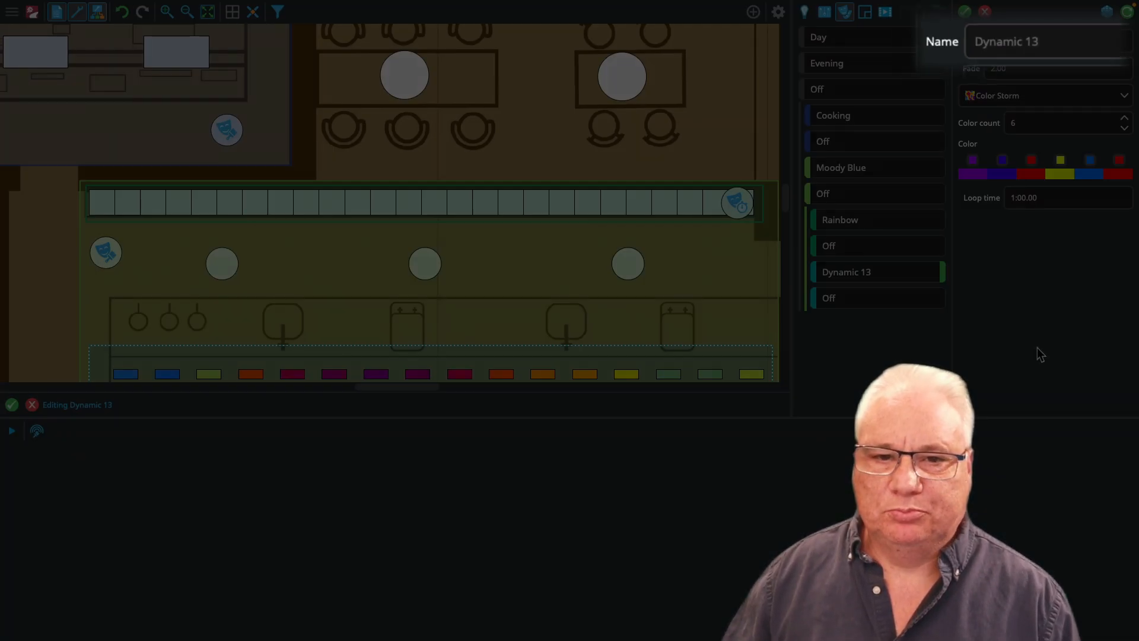
left_click(1030, 43)
type("Color Storm")
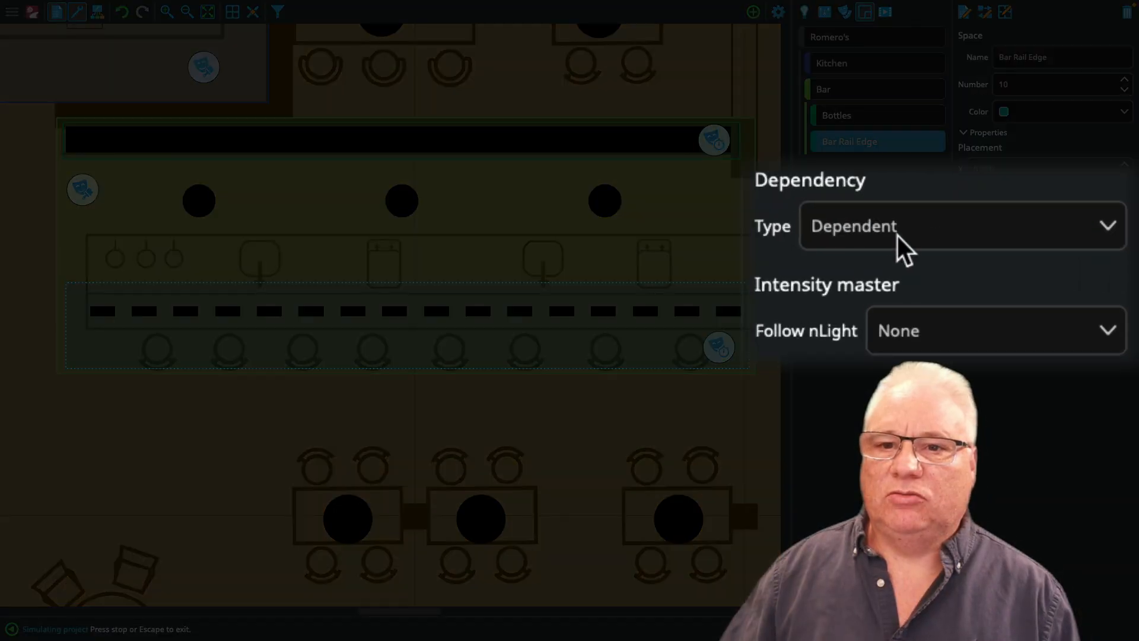
- Set the Bar Rail Edge space's dependency type to Independent Except Off
left_click(898, 235)
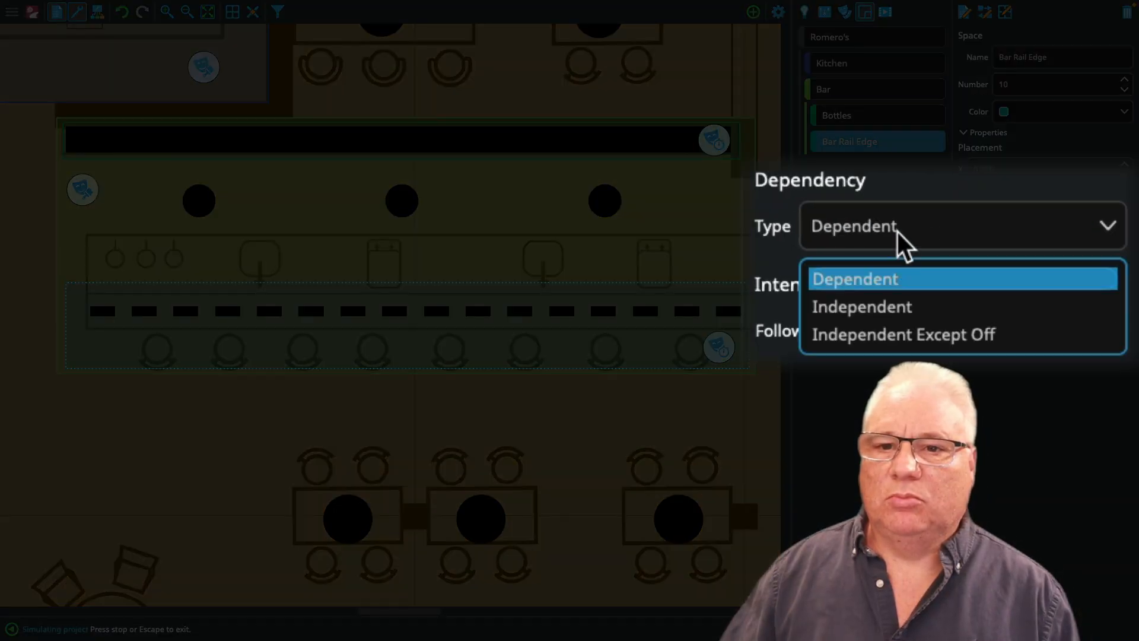
left_click(916, 326)
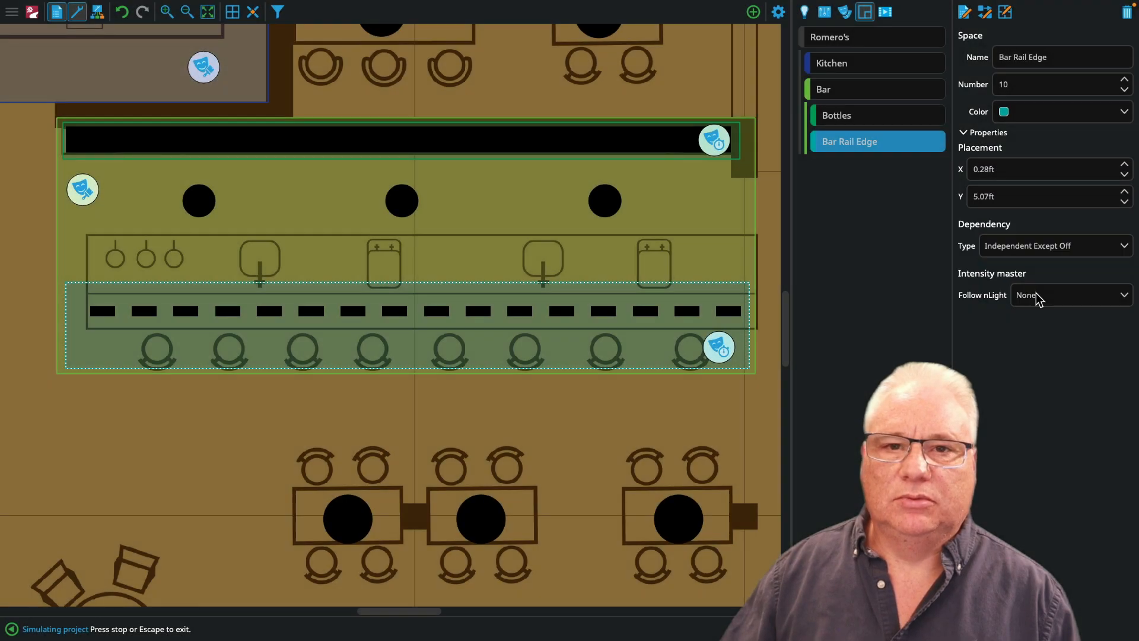
- Play the Cooking, Day, Evening, Rainbow, Color Storm and Moody Blue looks in the simulation, ending with the project-wide Off look
left_click(228, 16)
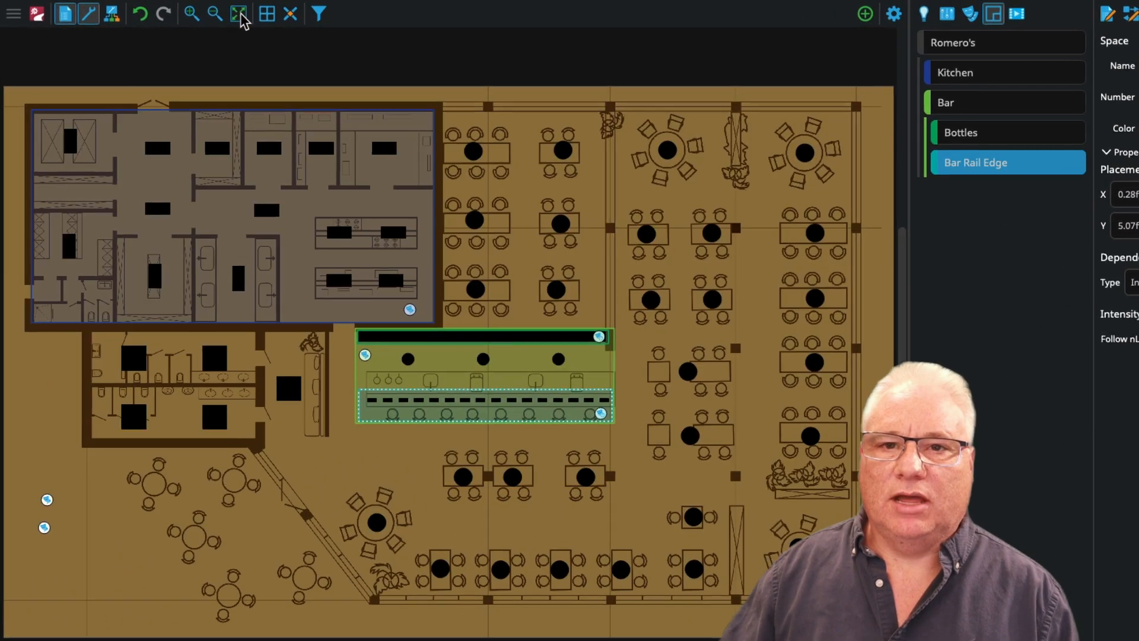
left_click(934, 13)
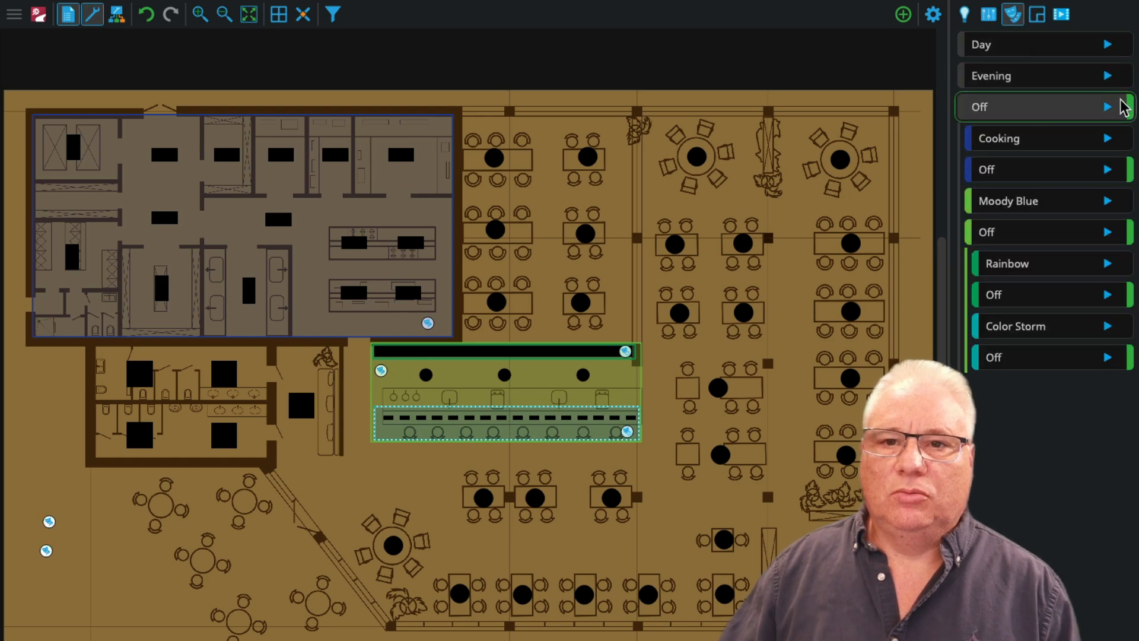
left_click(1108, 140)
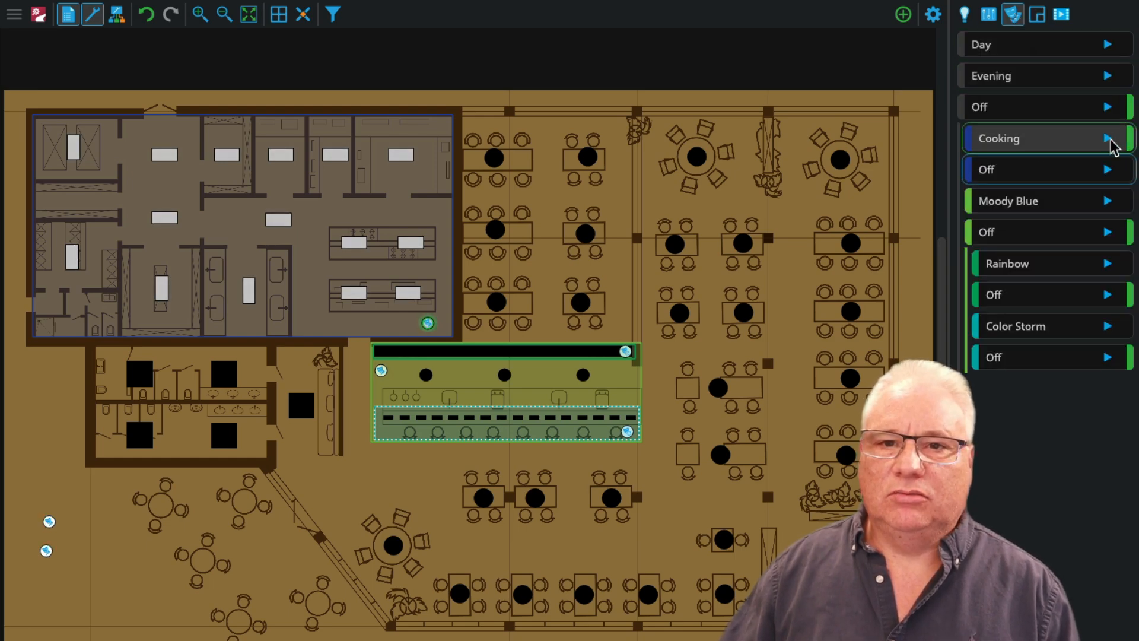
left_click(1107, 45)
left_click(1107, 76)
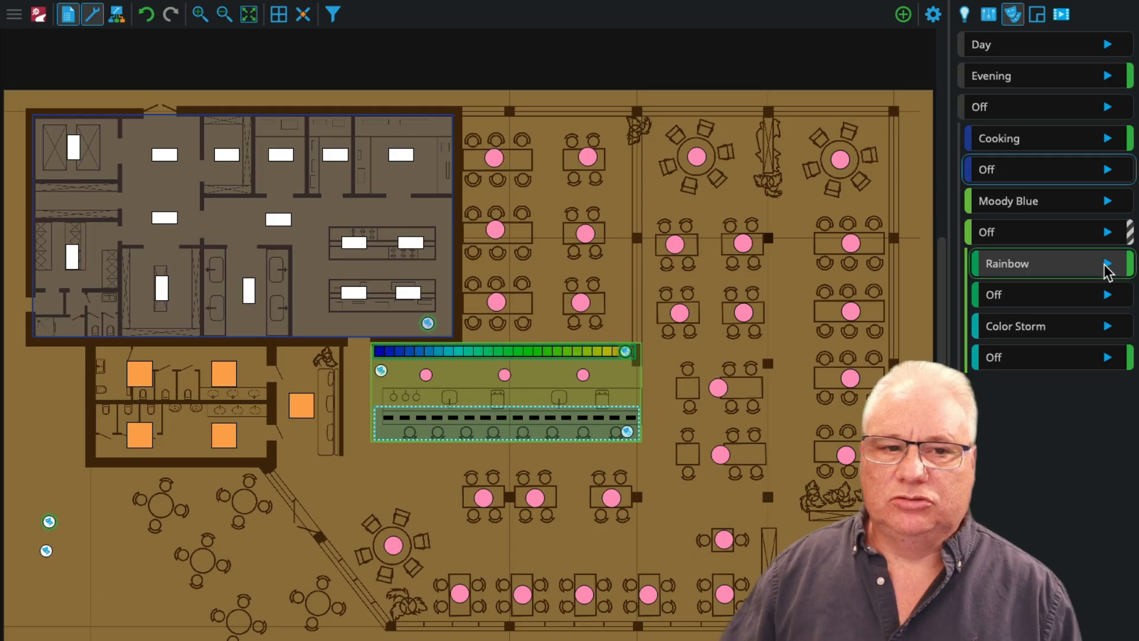
left_click(1106, 332)
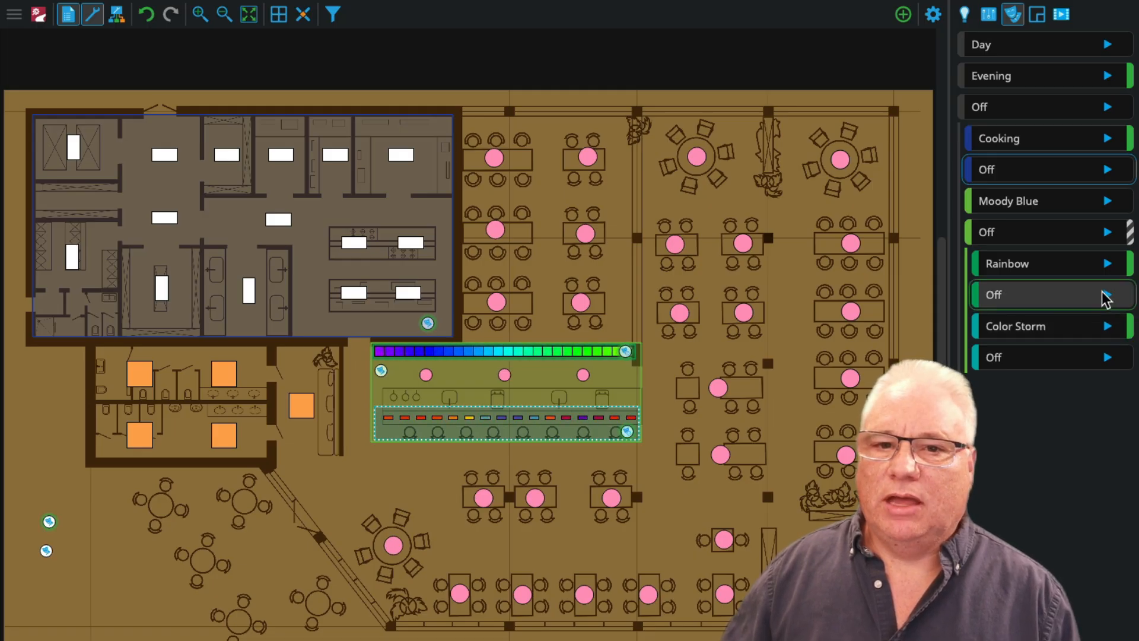
left_click(1108, 205)
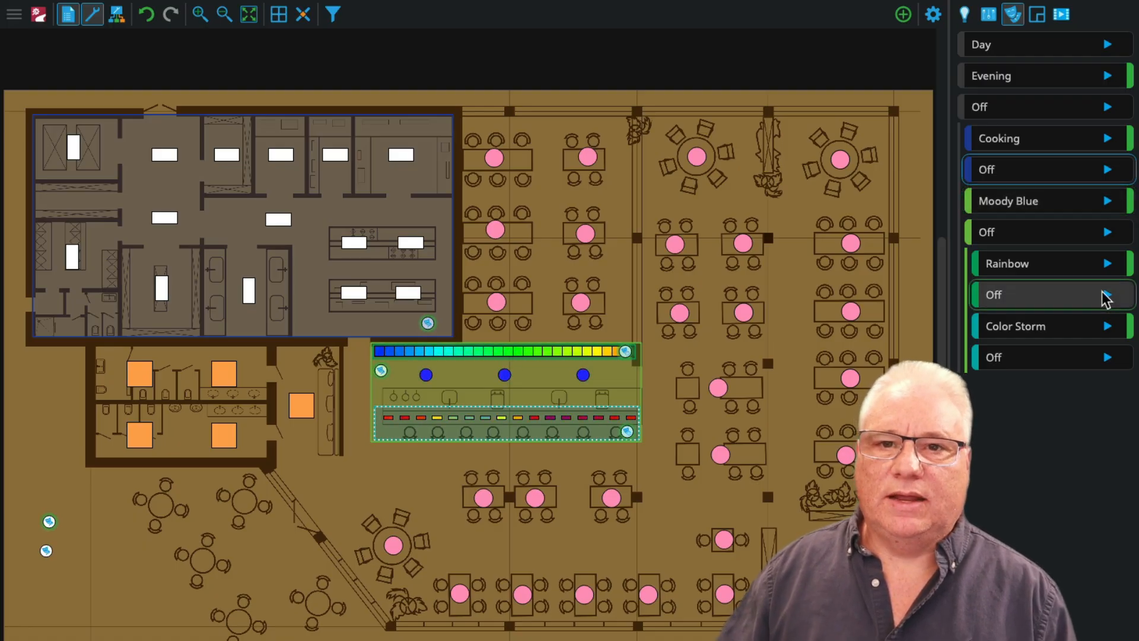
left_click(1107, 107)
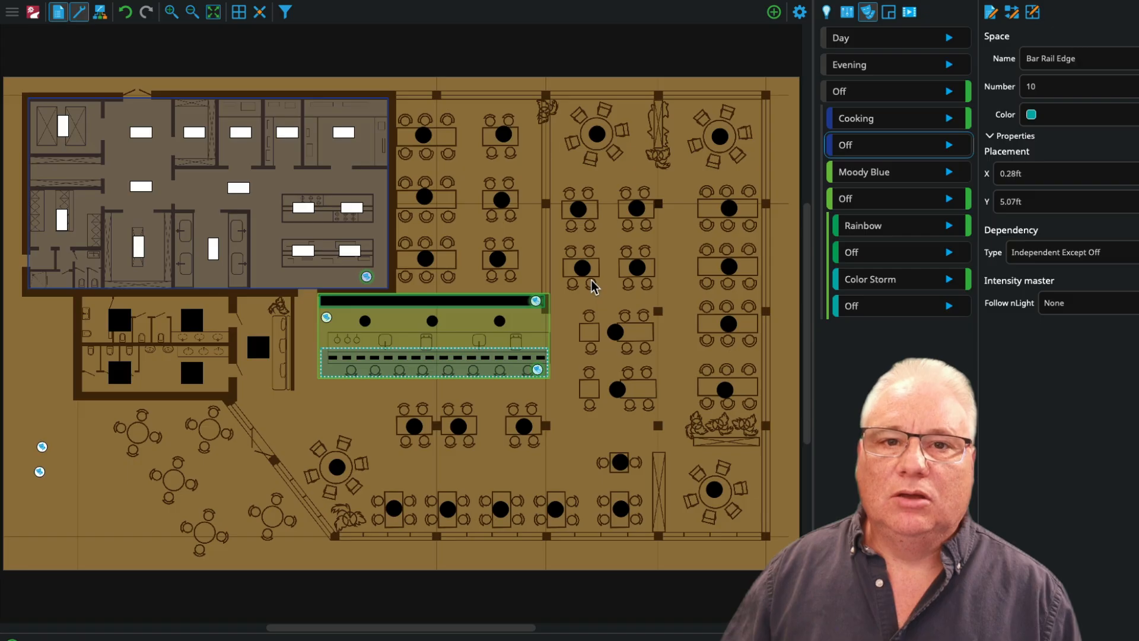
- Draw a polygonal space around the dining area, following the outer walls and the angled entrance wall and going around the bar
left_click(774, 12)
left_click(742, 145)
left_click(766, 96)
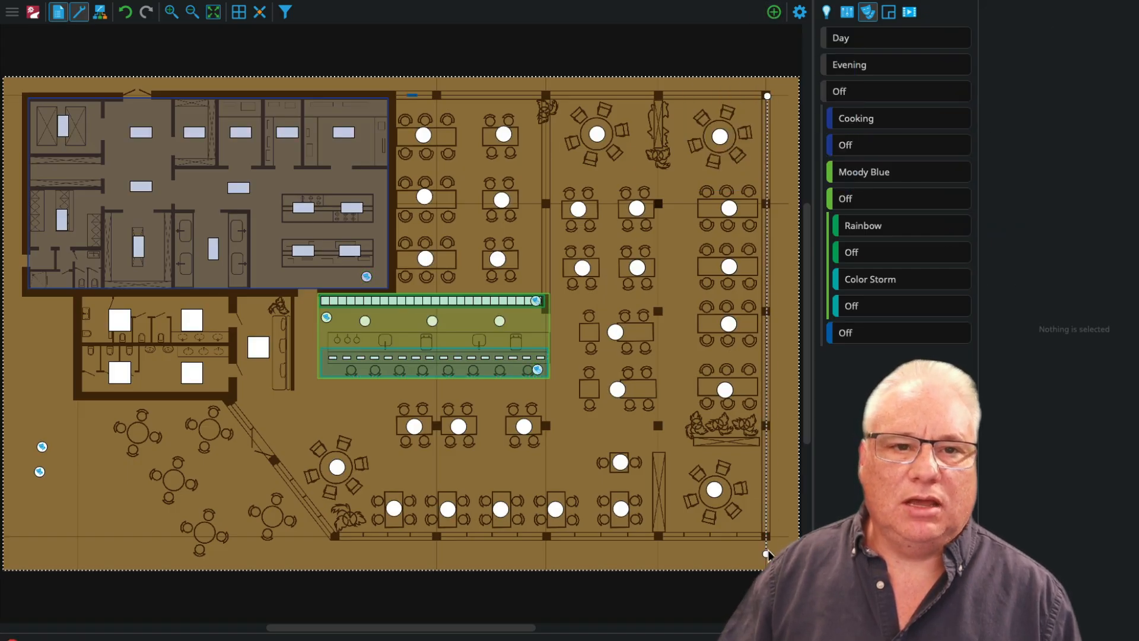
left_click(767, 537)
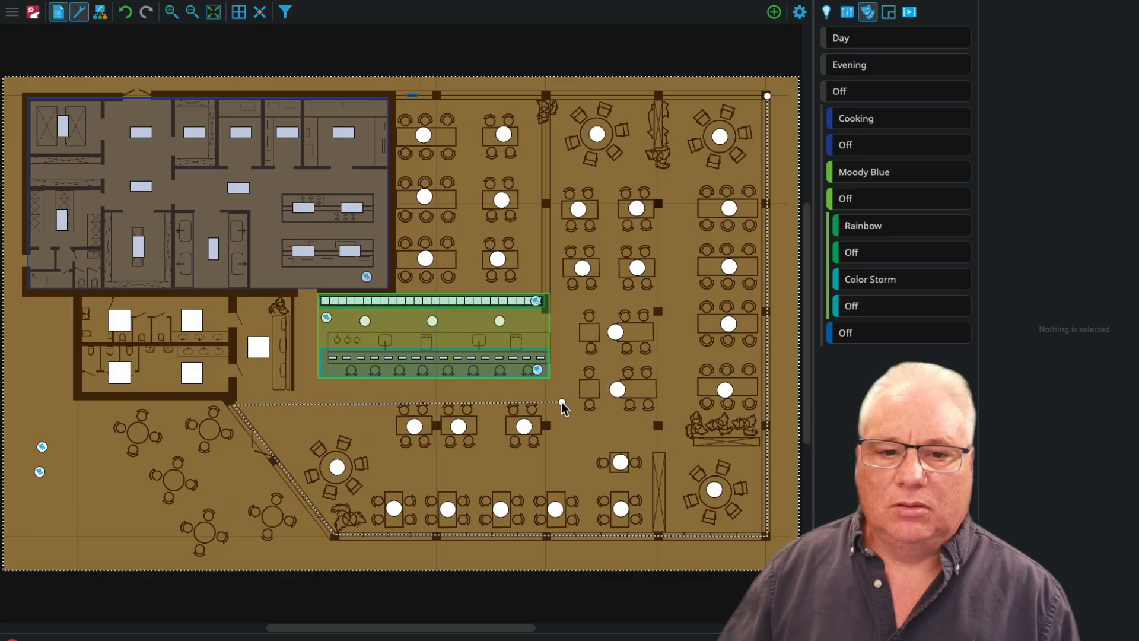
left_click(561, 405)
left_click(561, 287)
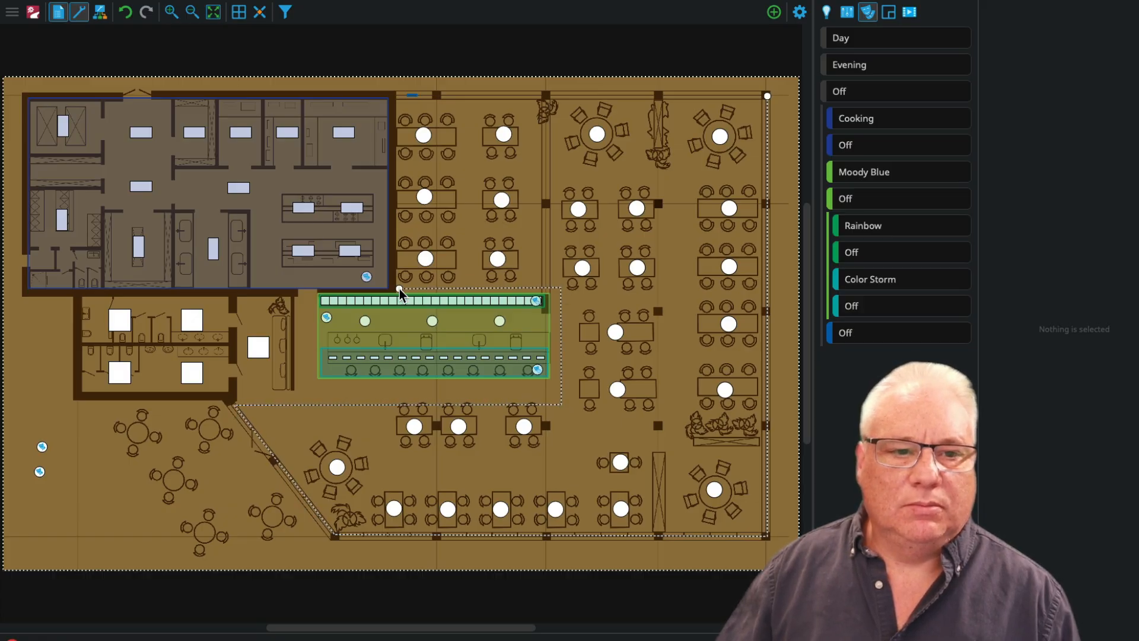
left_click(400, 288)
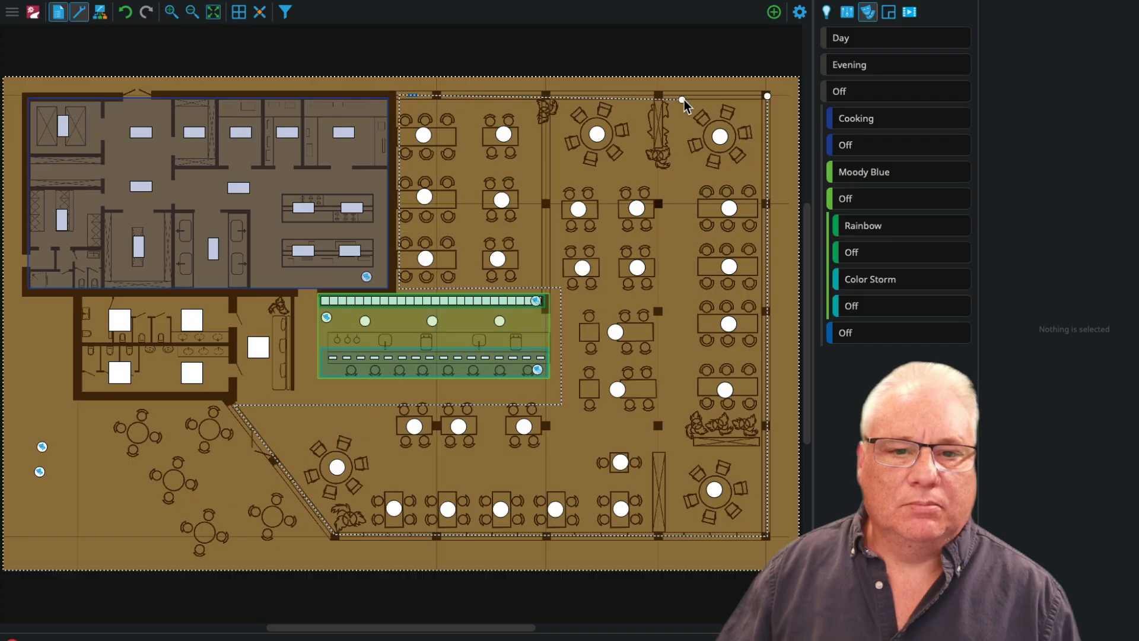
left_click(764, 95)
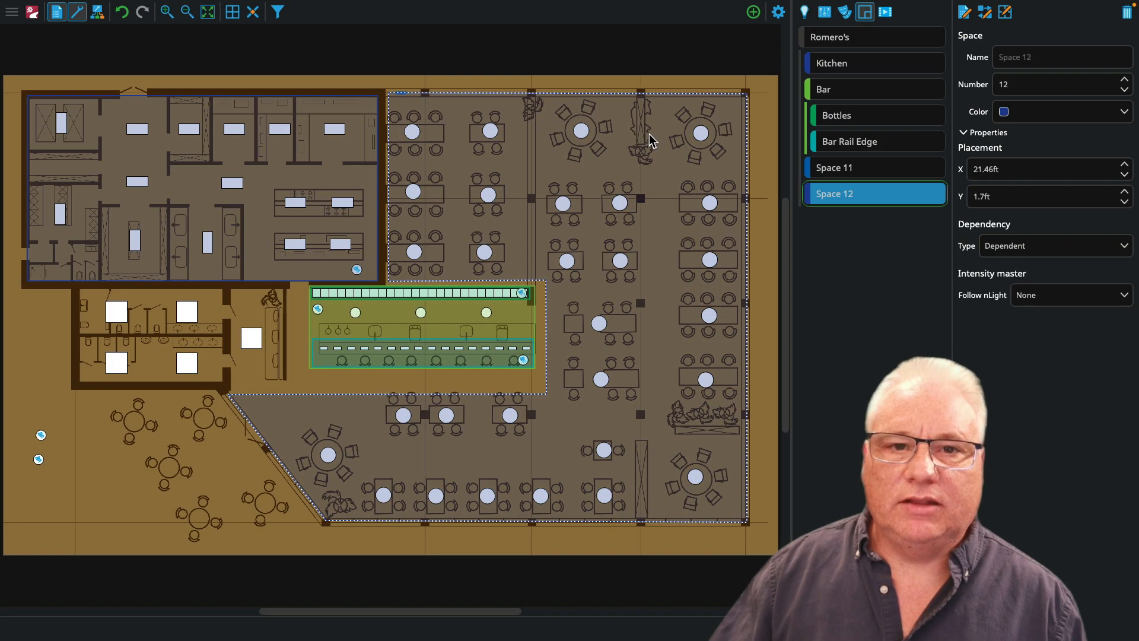
- Refine the dining space's outline by adjusting its upper edge, the edge beside the bar and the corner at the angled wall
left_click(964, 12)
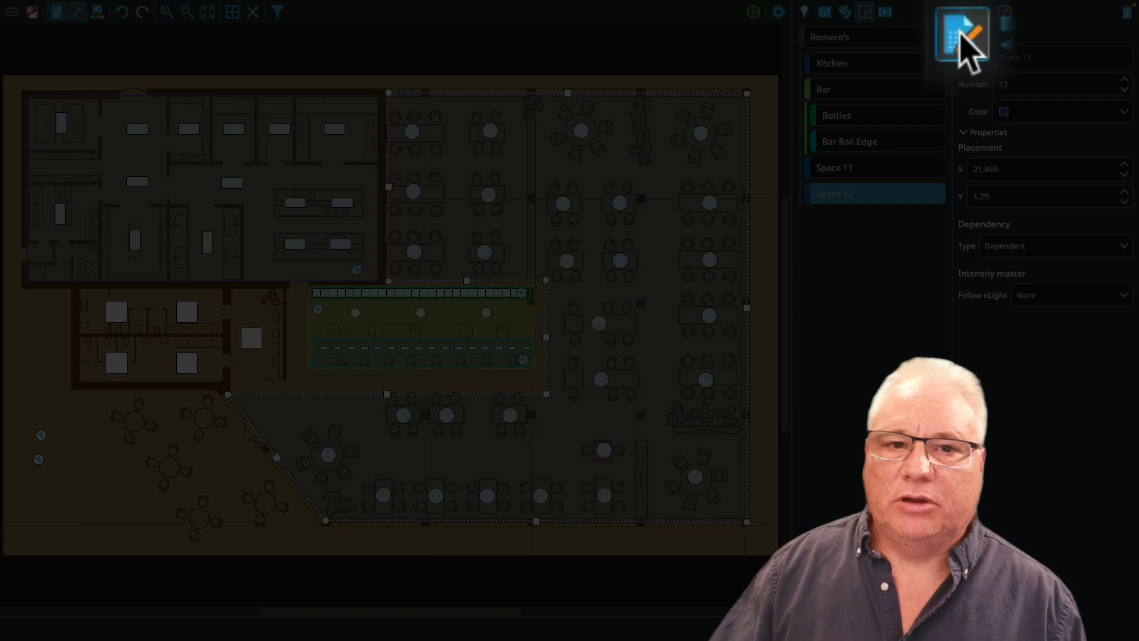
mouse_move(568, 94)
left_mouse_down()
mouse_move(560, 186)
mouse_move(556, 94)
left_mouse_up()
mouse_move(389, 93)
left_mouse_down()
mouse_move(402, 101)
mouse_move(389, 93)
left_mouse_up()
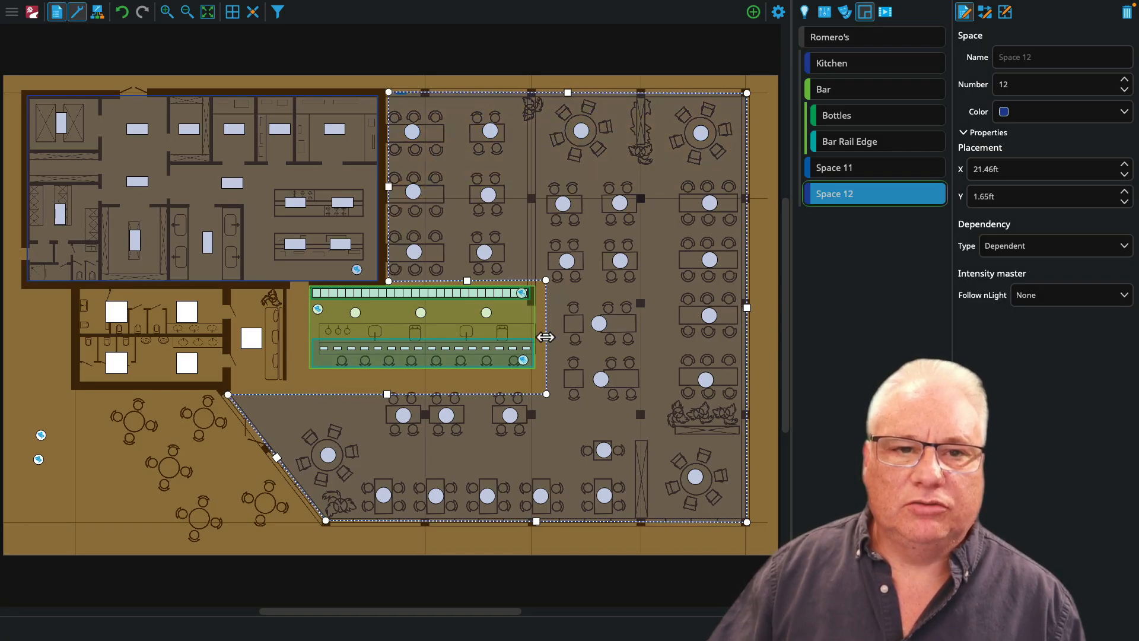
left_click_drag(545, 337, 539, 337)
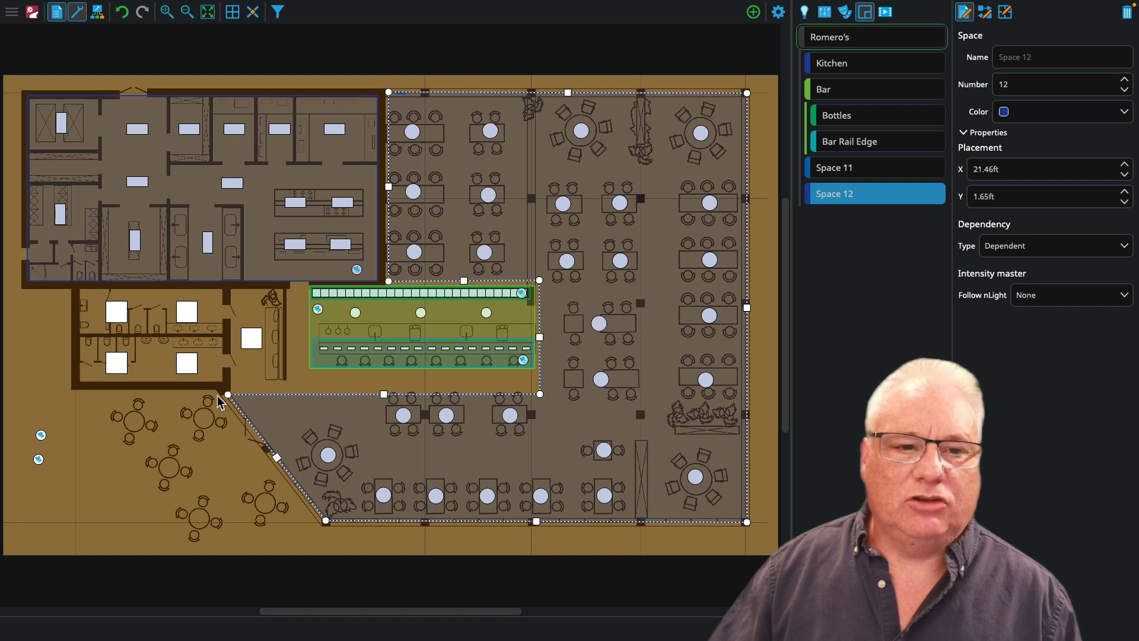
left_click_drag(227, 395, 226, 394)
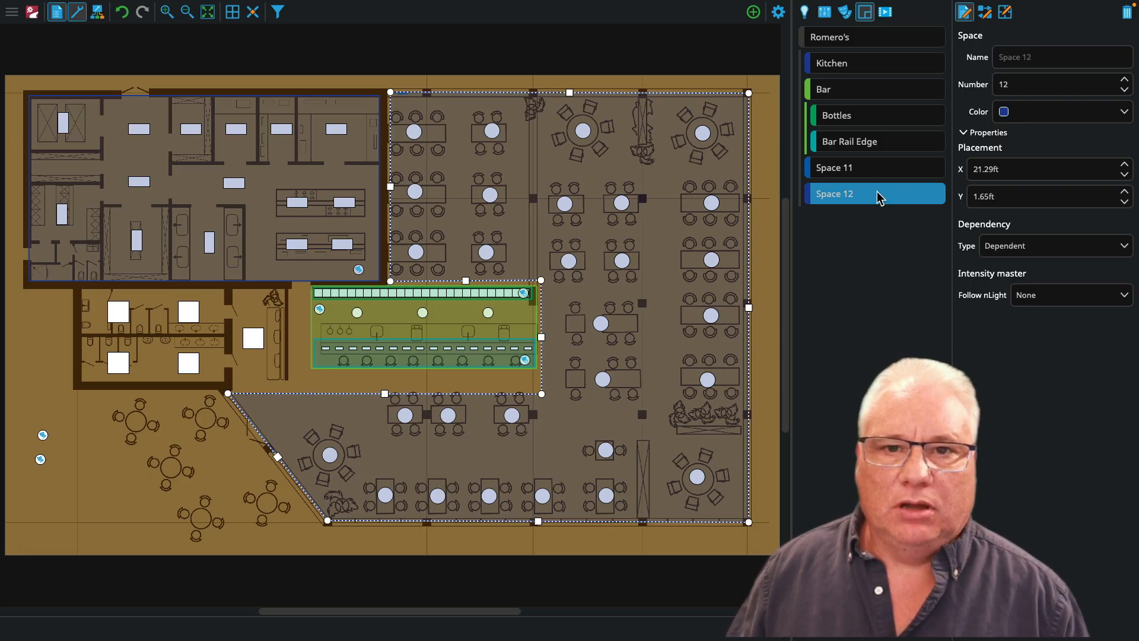
- Place a Perform 5in Touchscreen in the Bar space at about X 18.83 ft, Y 2.34 ft, keeping the default interface theme and skin
left_click(752, 13)
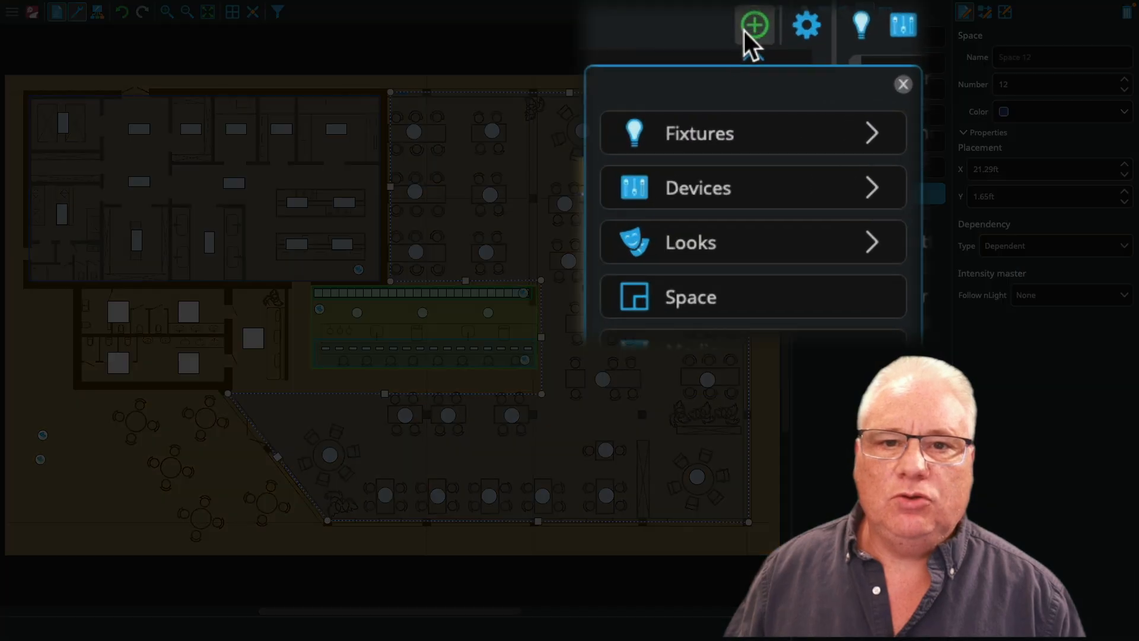
left_click(714, 188)
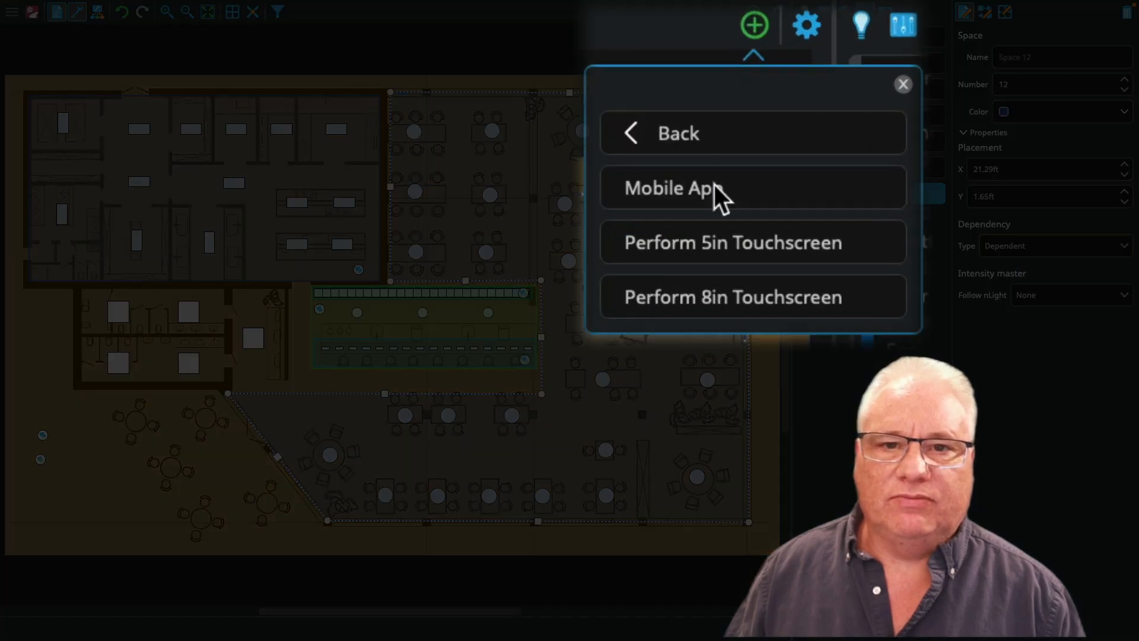
left_click(732, 238)
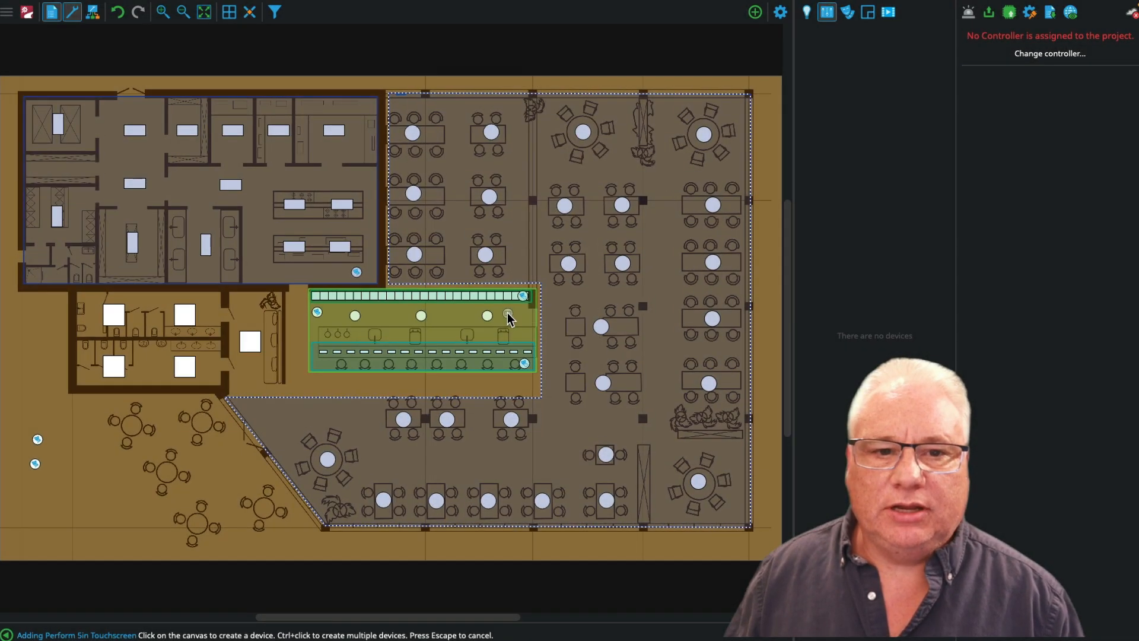
left_click(622, 289)
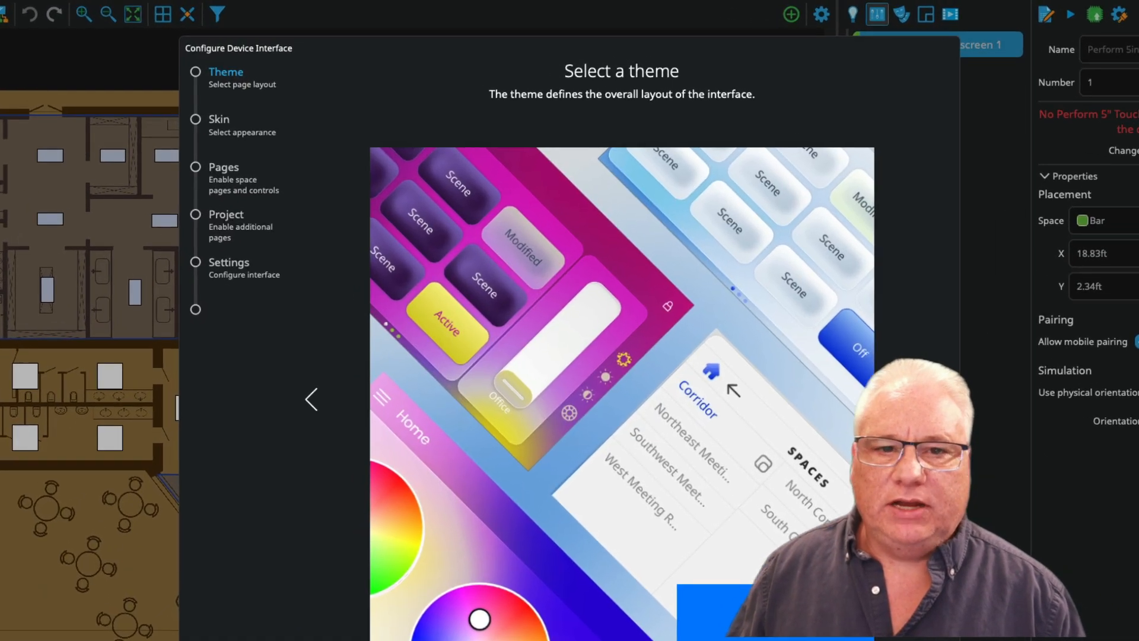
left_click(890, 636)
left_click(890, 636)
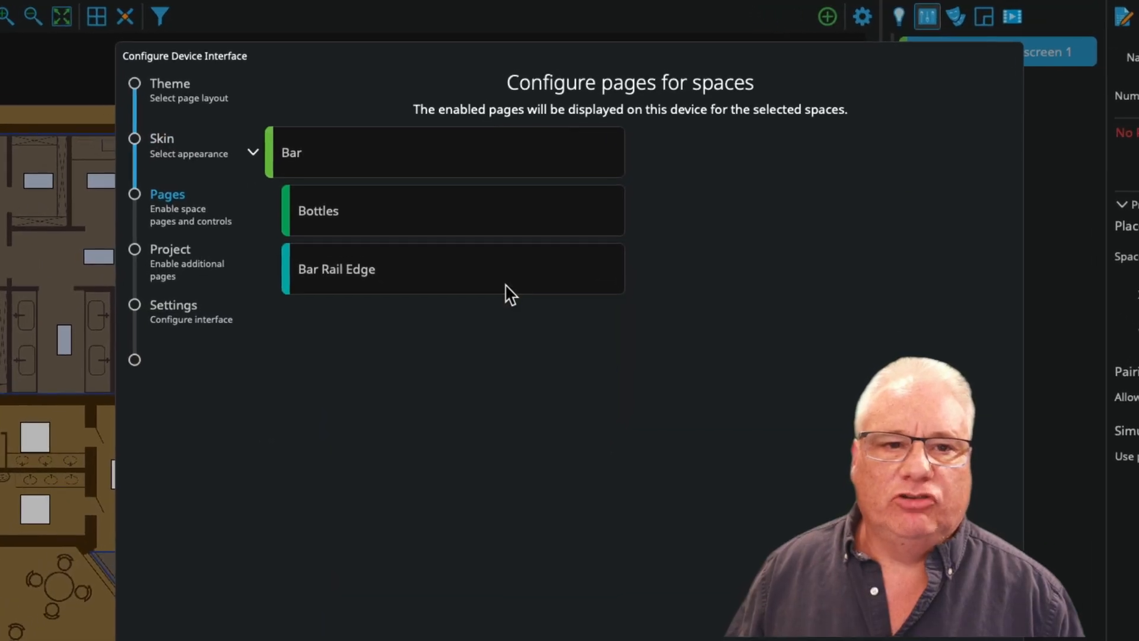
- Turn on Look Recall for the Bottles space on the touchscreen's pages
left_click(396, 158)
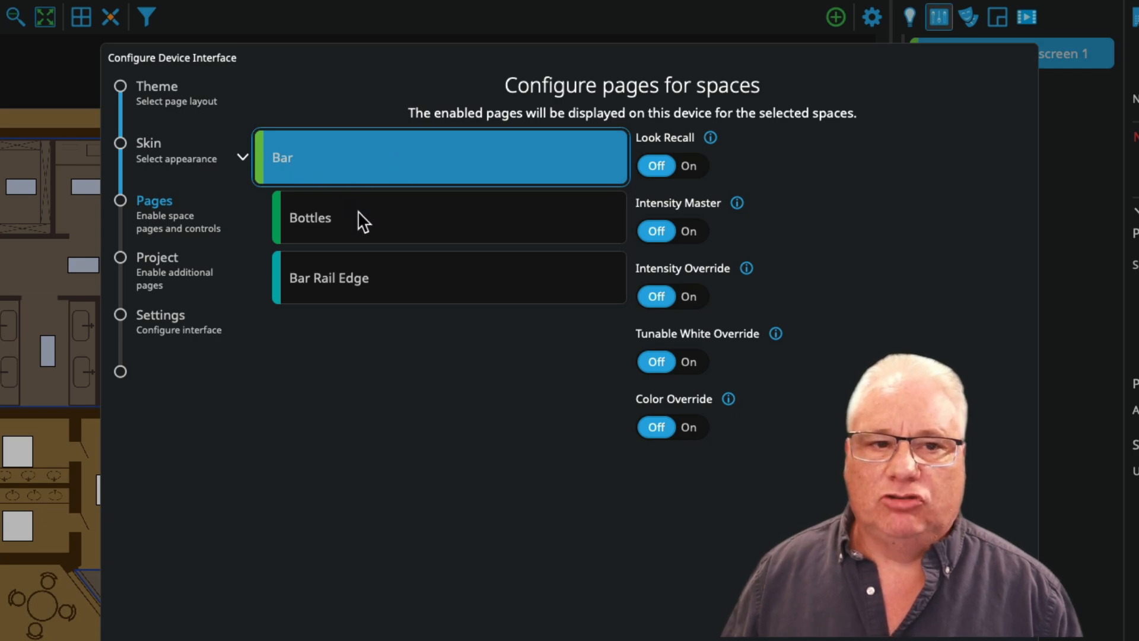
left_click(377, 220)
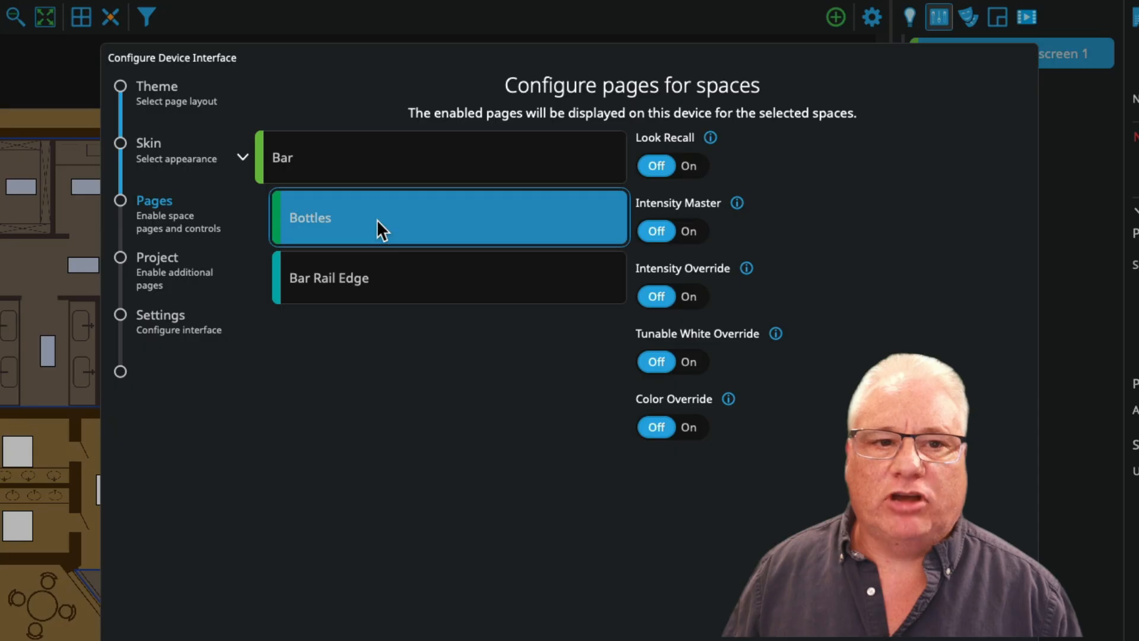
left_click(411, 273)
left_click(414, 213)
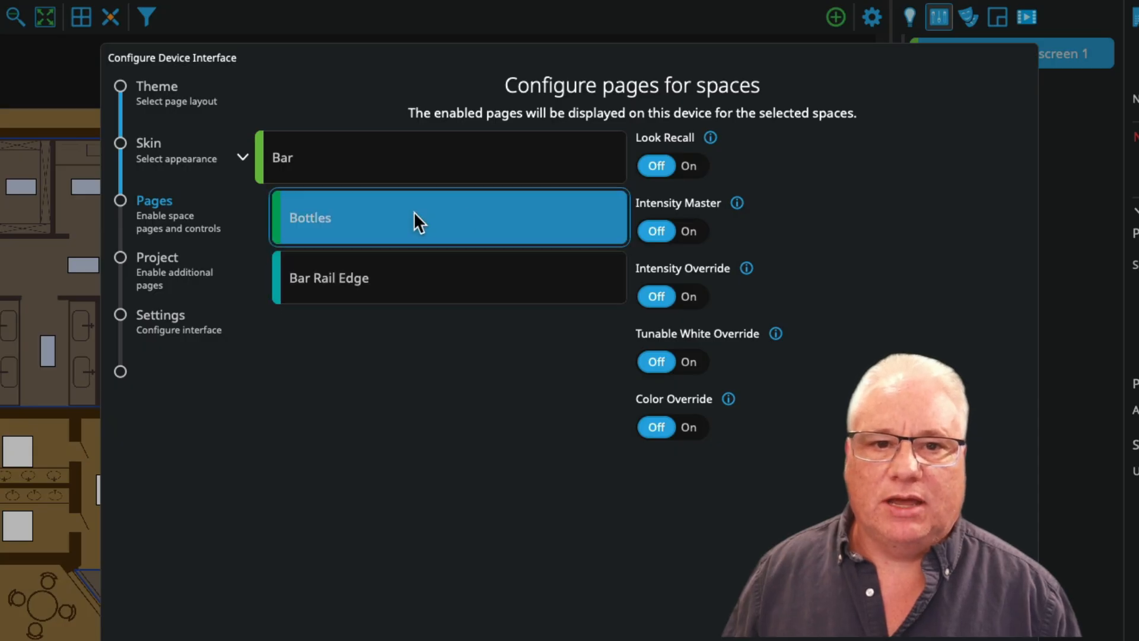
left_click(695, 166)
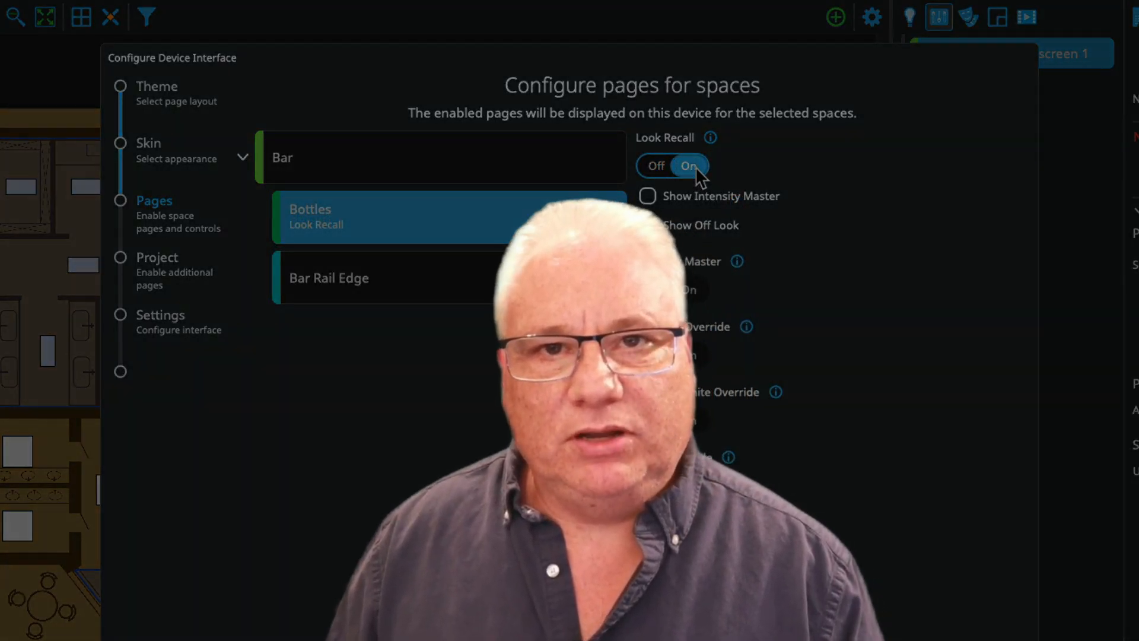